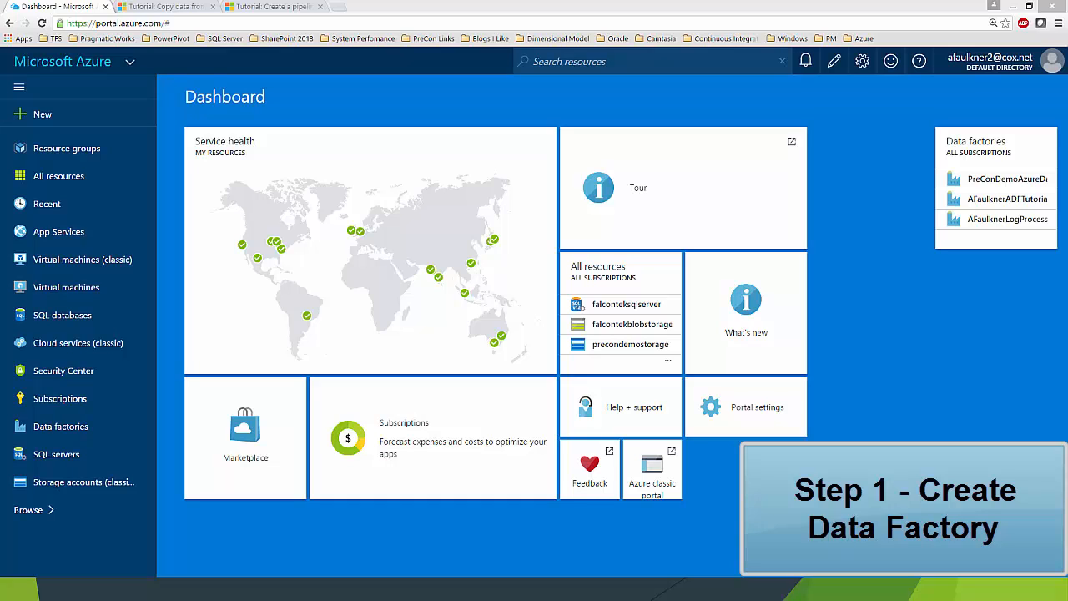
Start creating a new Data Factory resource from the Data + Analytics category of the marketplace
mouse_move(776, 328)
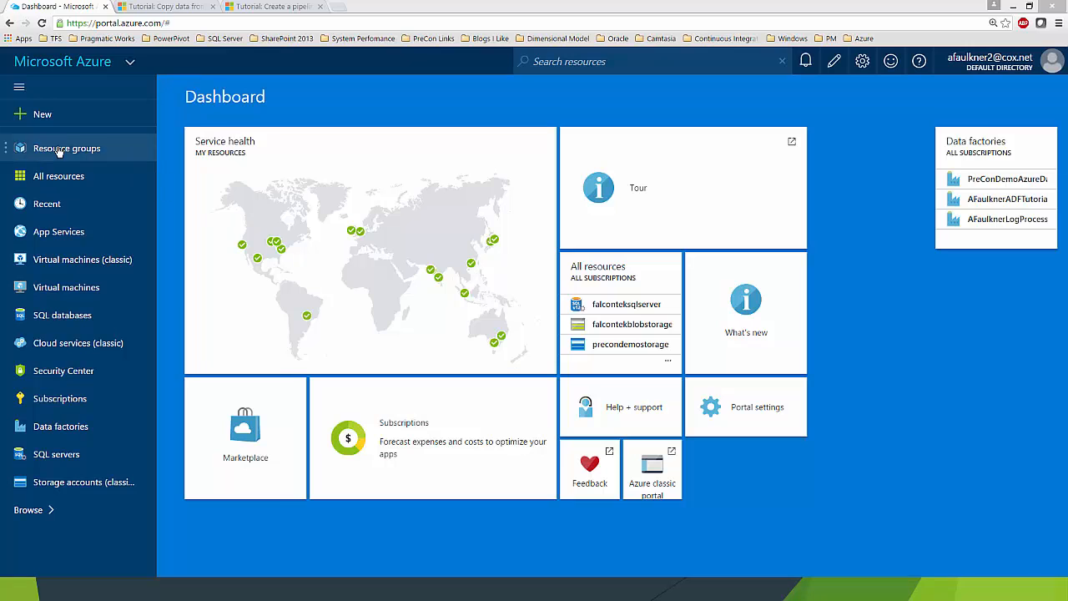
click(37, 113)
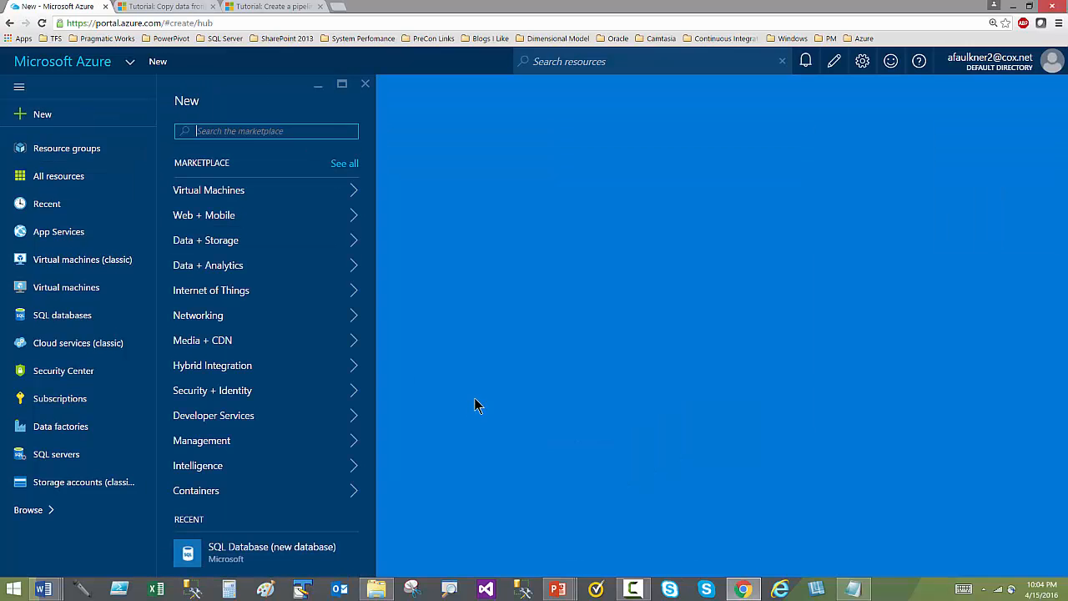
click(350, 271)
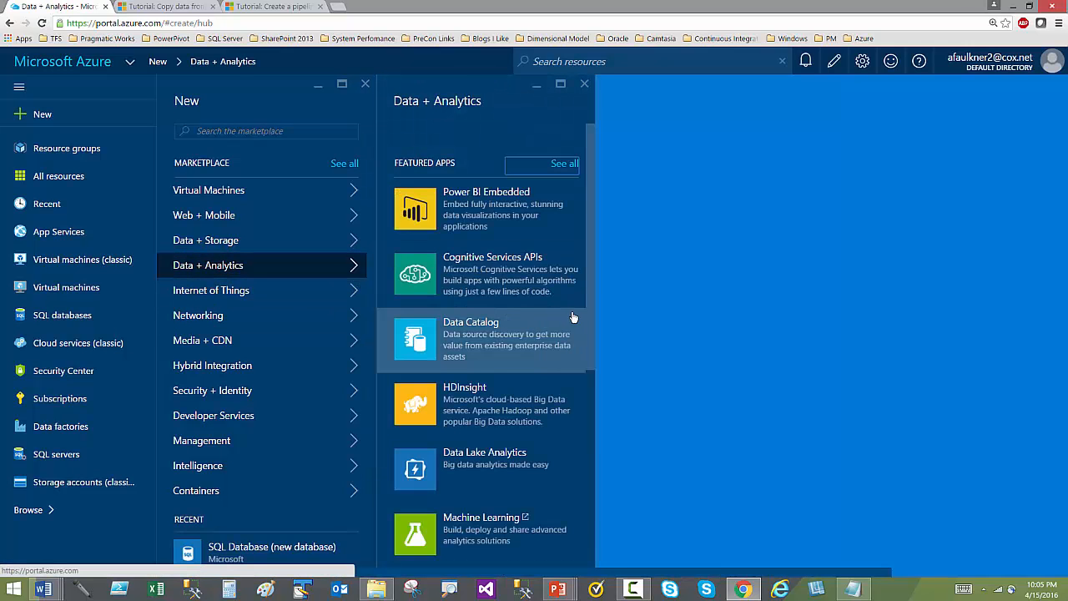
drag(587, 305, 576, 431)
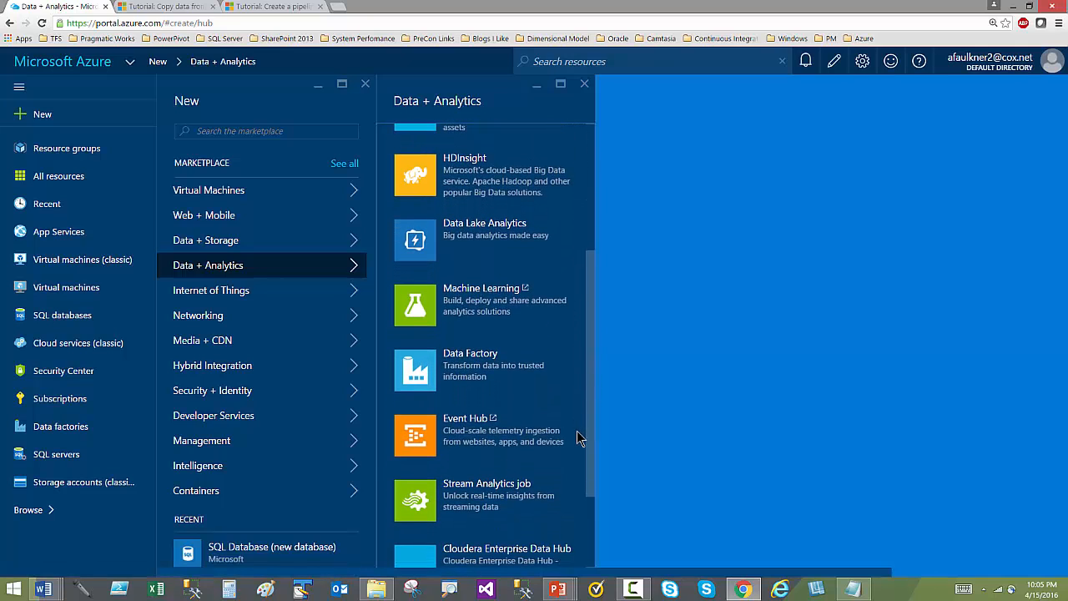
click(504, 368)
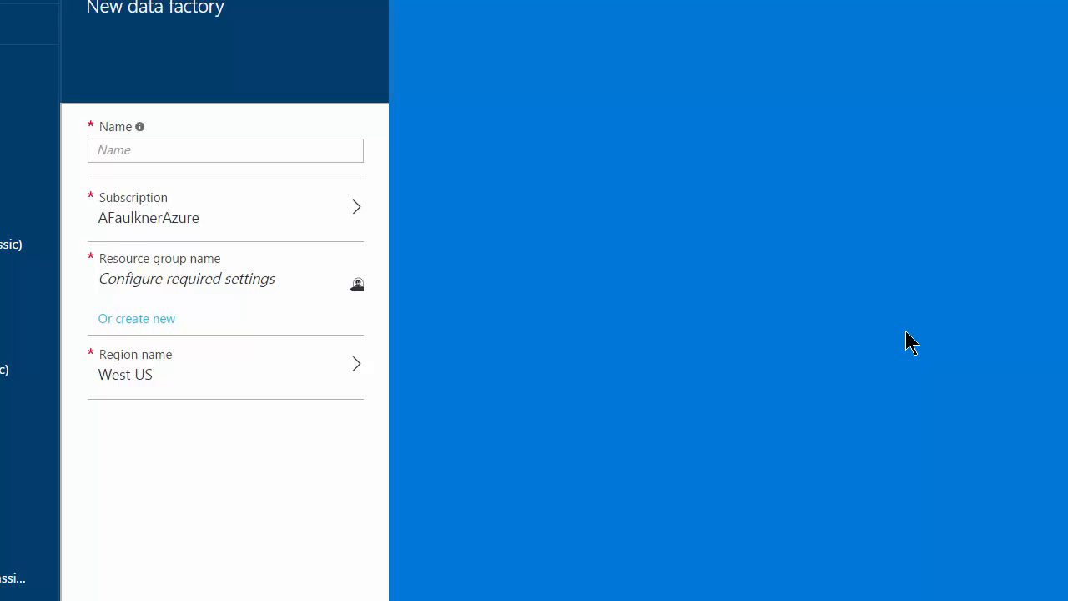
Name the new data factory FalconTekDataFactory
click(189, 151)
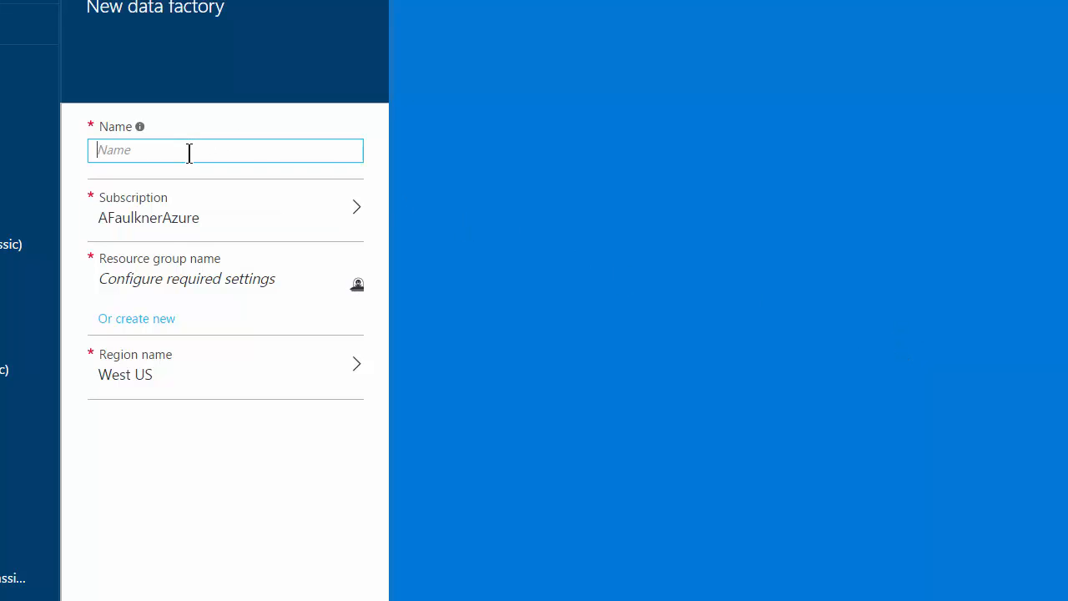
text(FalconTekDataFactroy)
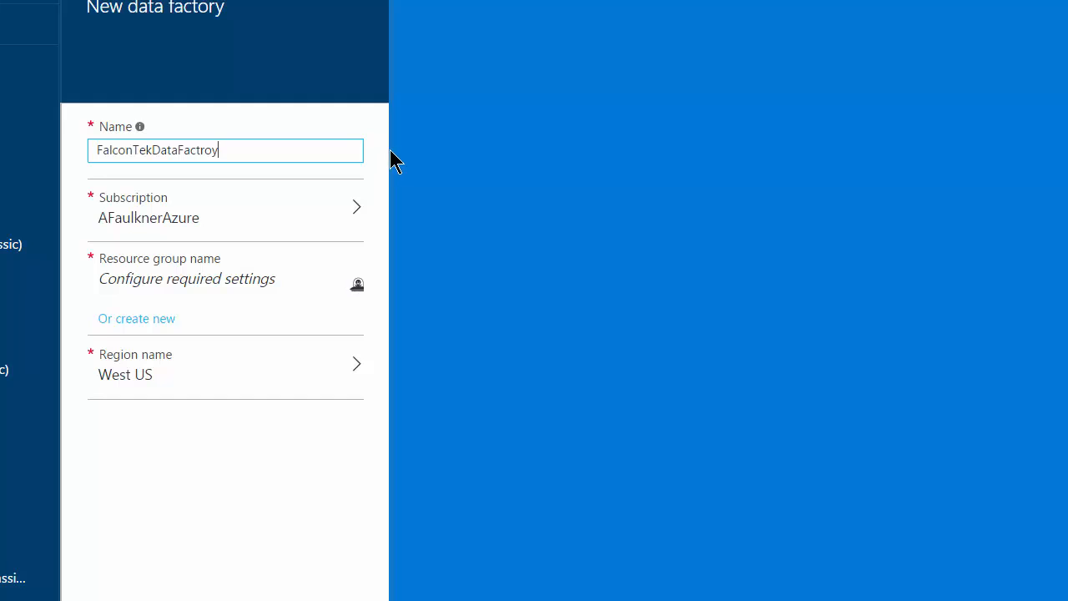
click(214, 151)
key(BackSpace)
key(BackSpace)
text(or)
key(Tab)
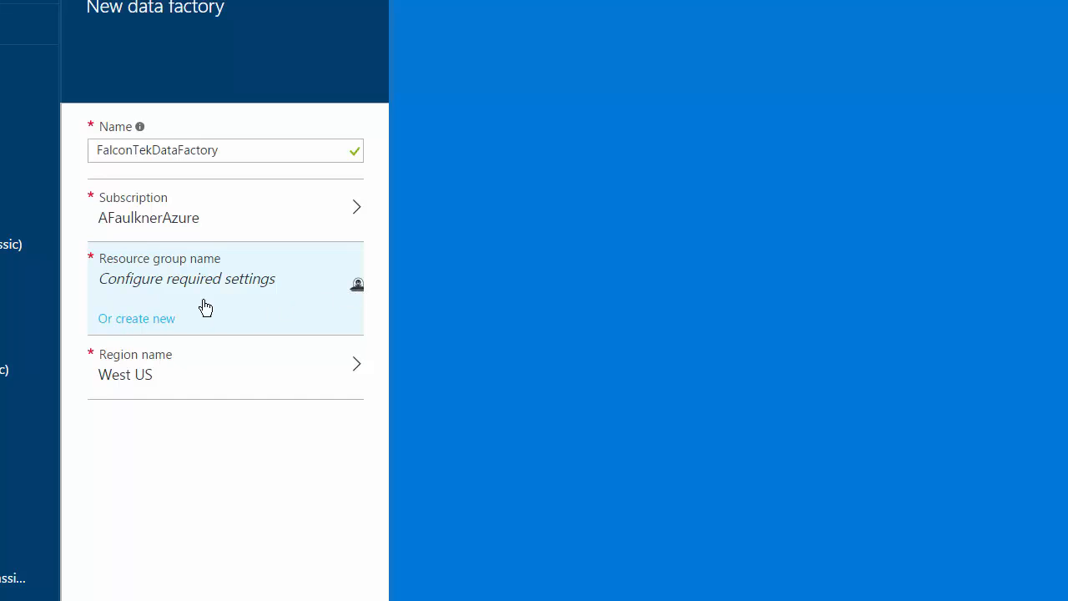
Assign the existing resource group falcontekresourcegroup to the new data factory and create it
click(359, 287)
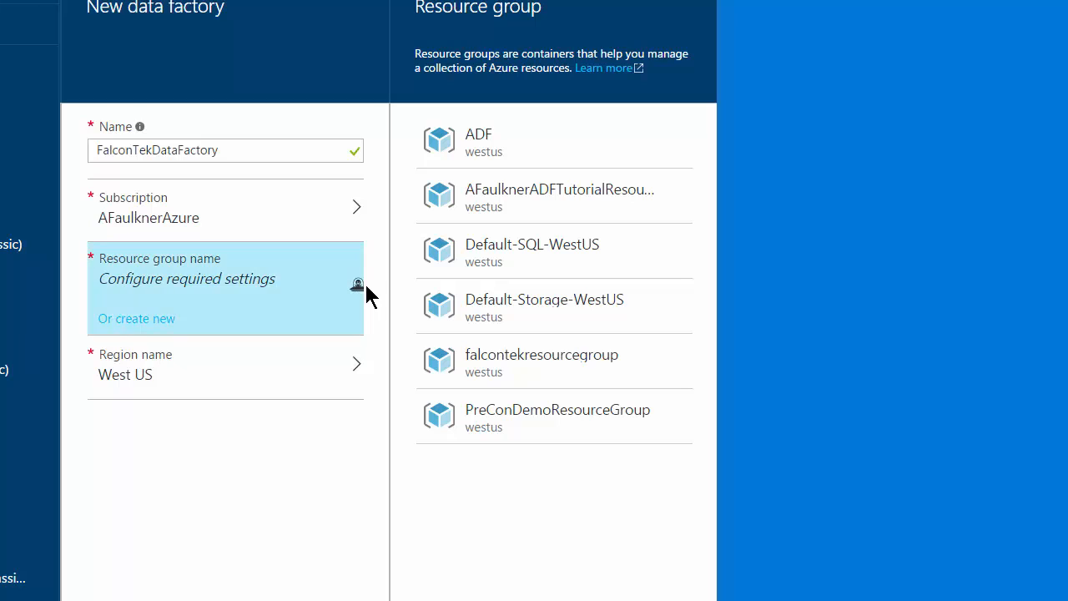
click(545, 365)
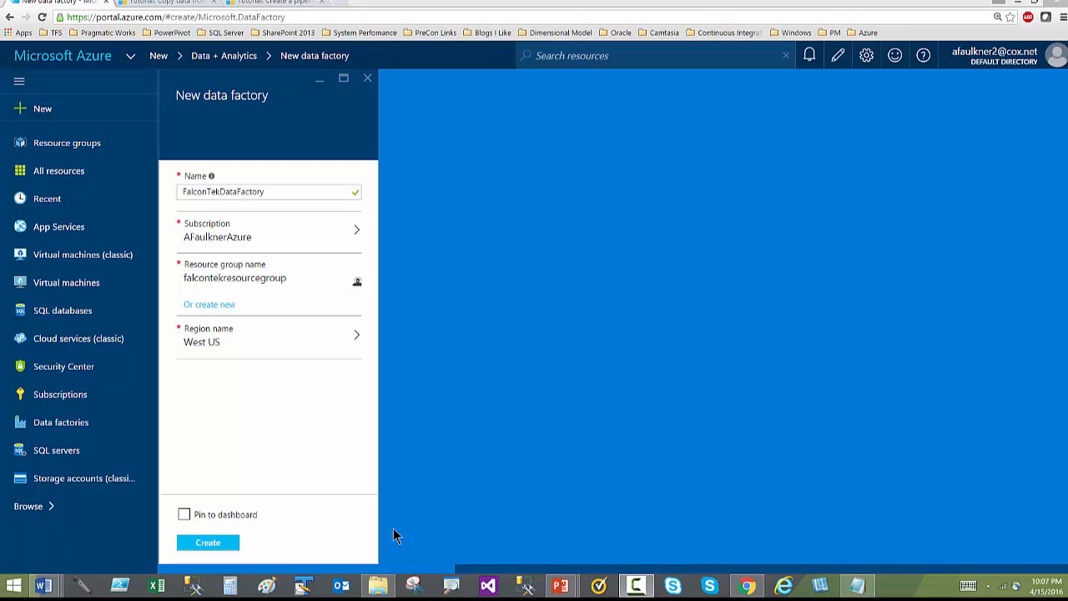
click(204, 544)
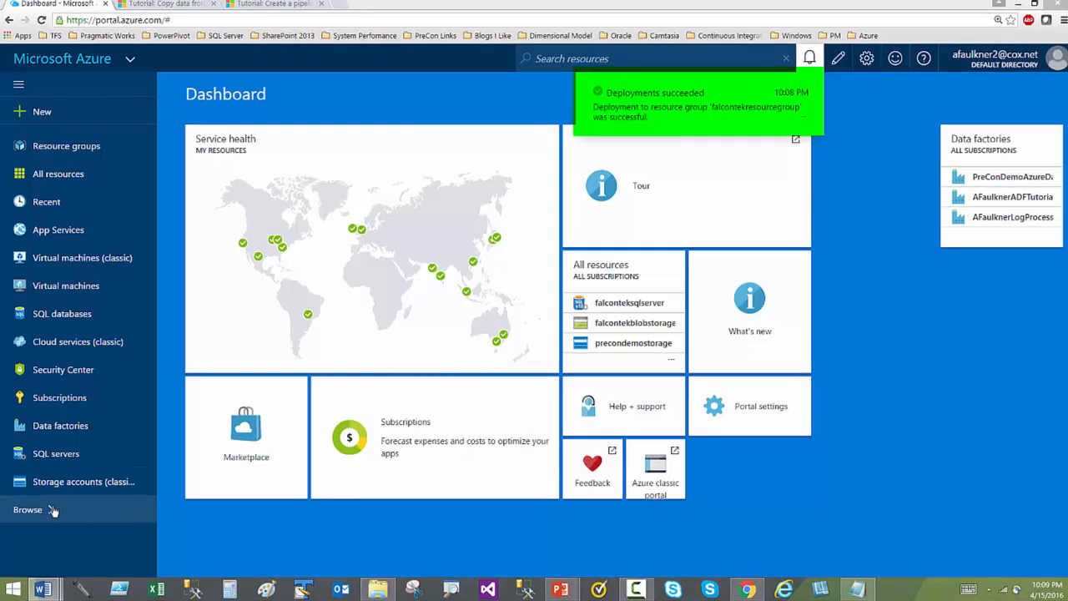
Find the Data factories service by filtering for "Data" and open FalconTekDataFactory
click(50, 510)
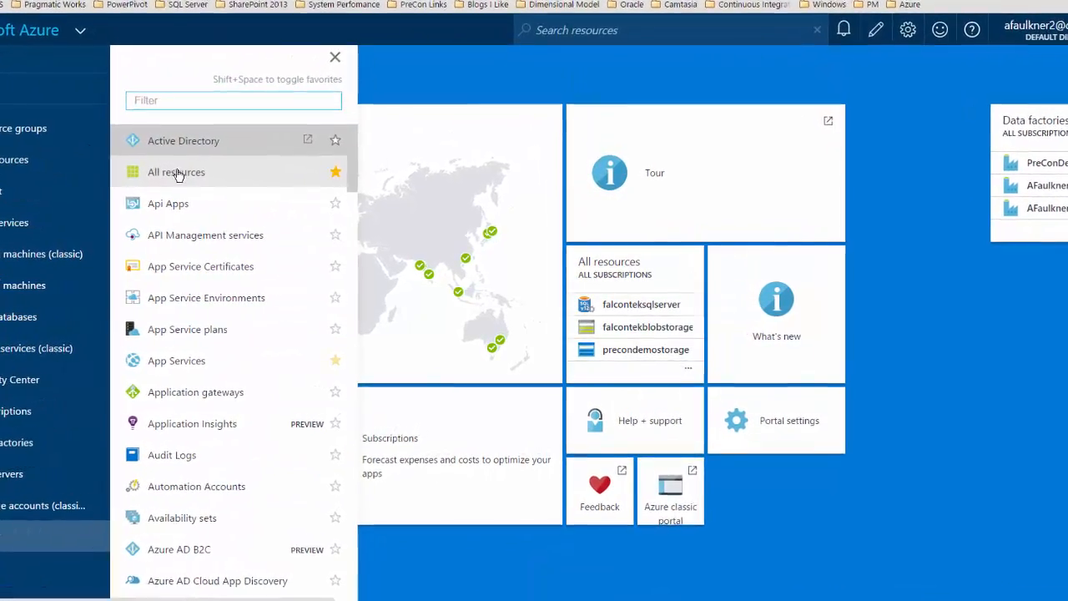
text(Data)
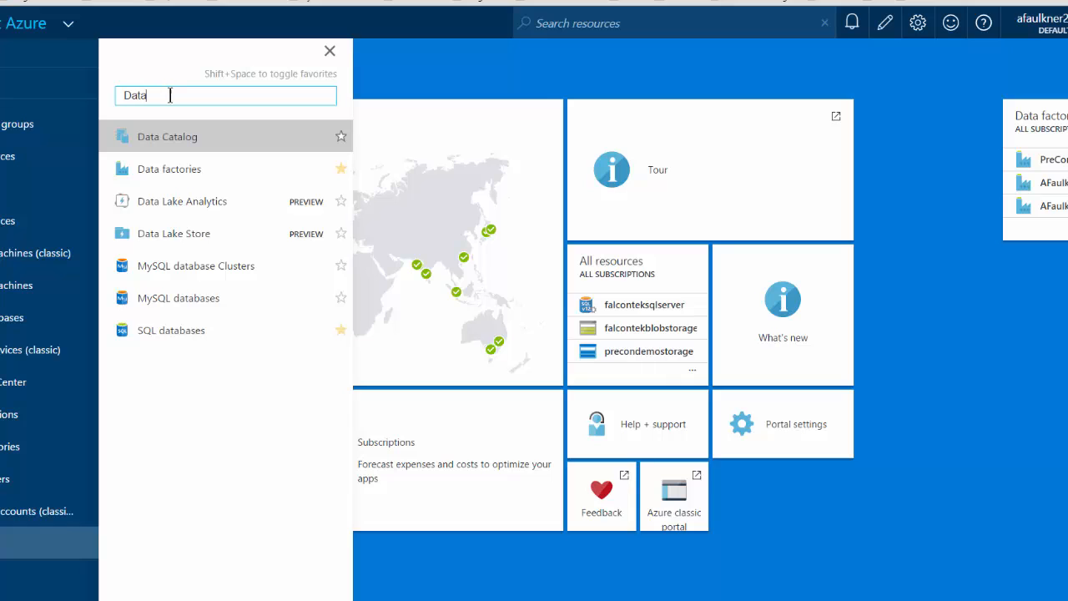
click(189, 173)
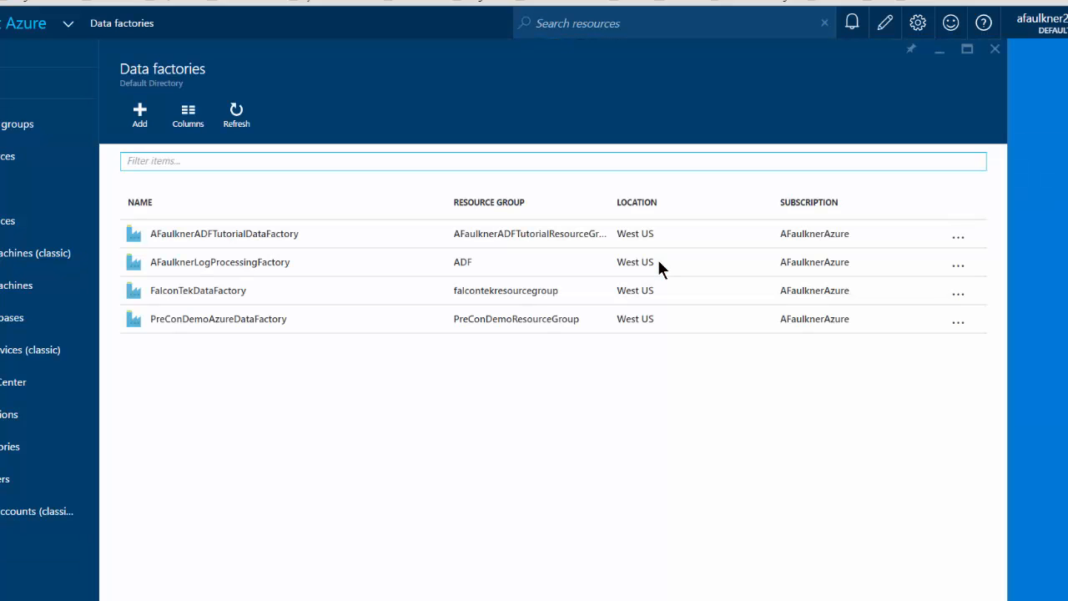
click(273, 293)
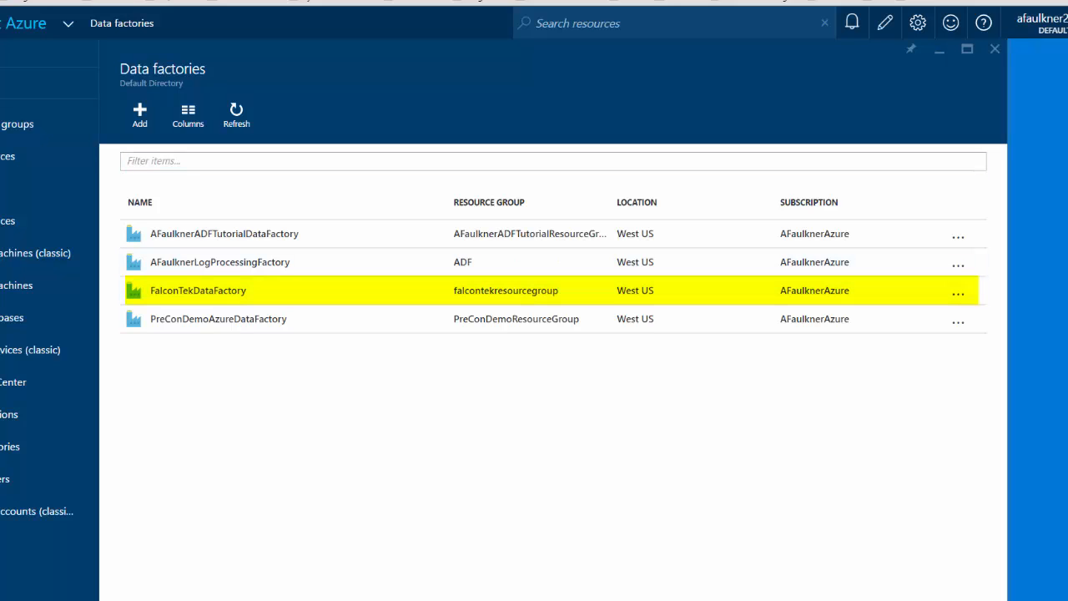
click(224, 294)
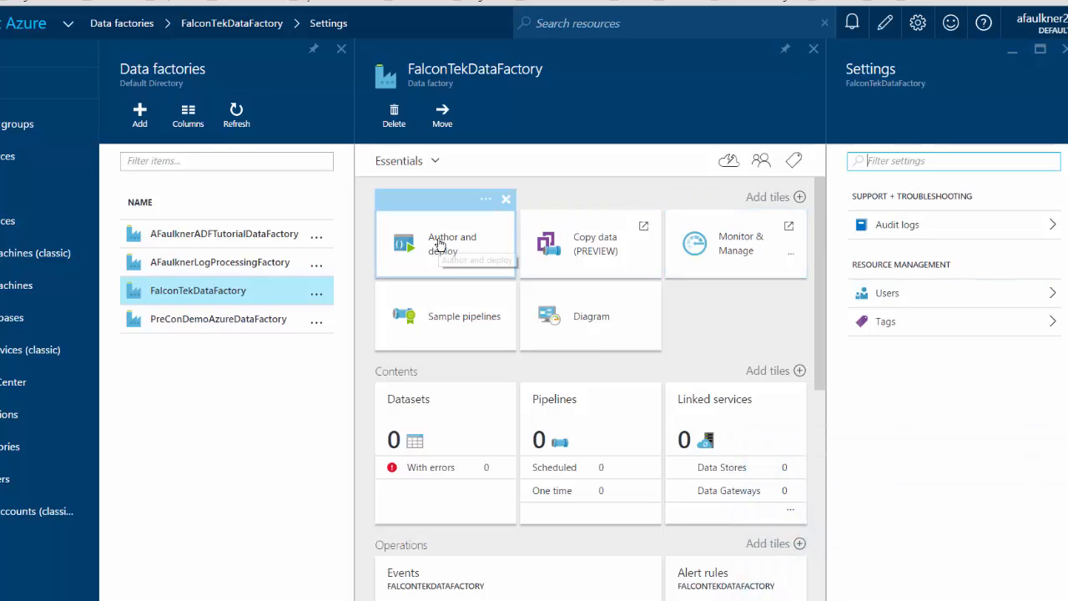
Open the data factory's Author and deploy editor and add a new Azure storage data store draft
click(440, 243)
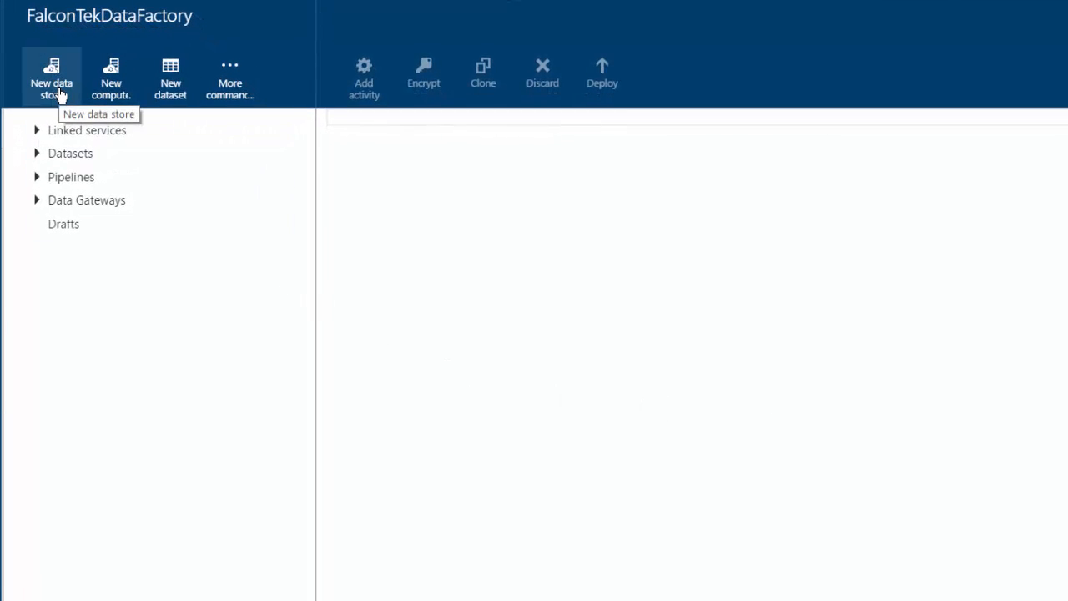
click(60, 96)
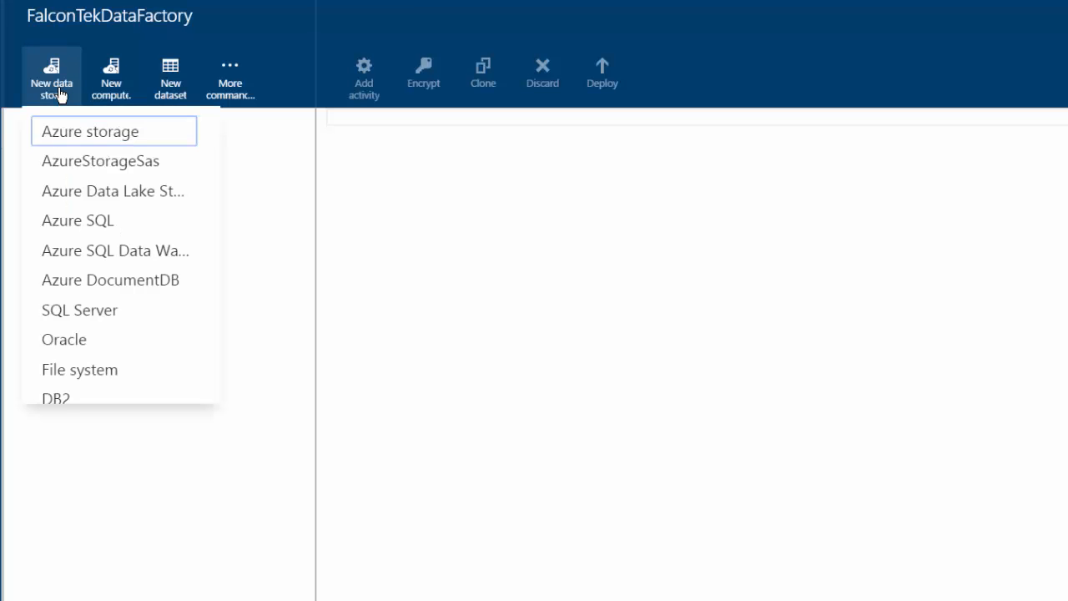
click(69, 134)
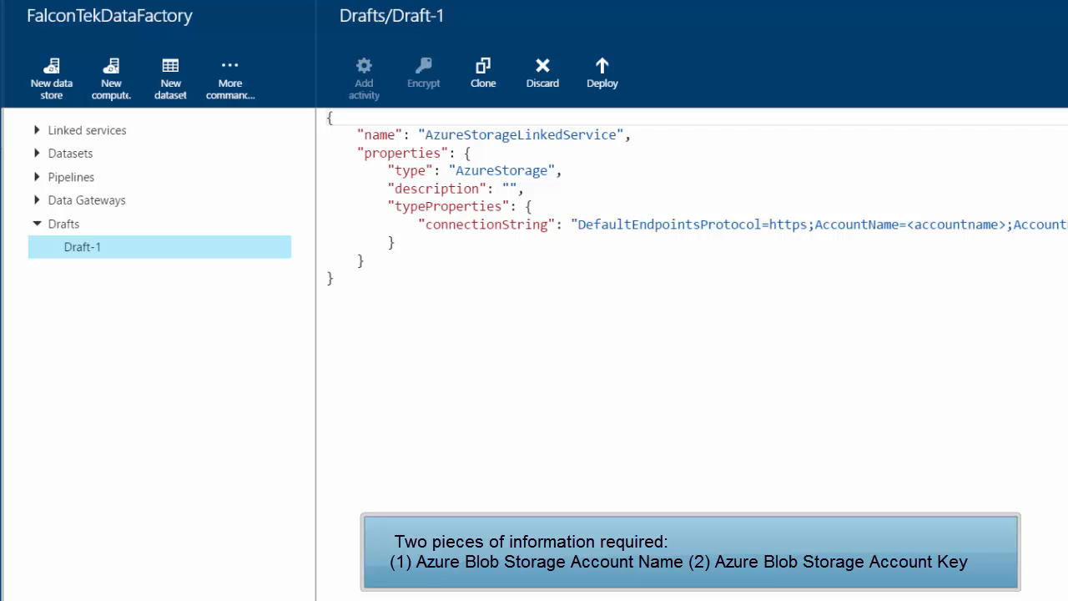
Replace the <accountname> placeholder in the storage connection string with falcontekblobstorage1
click(1006, 225)
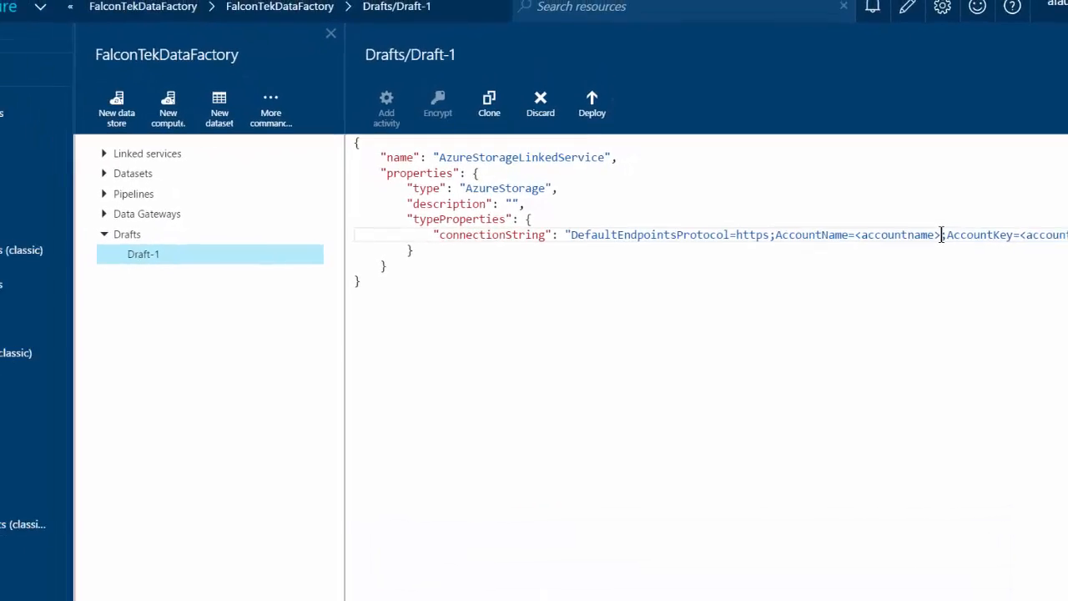
drag(960, 234, 874, 231)
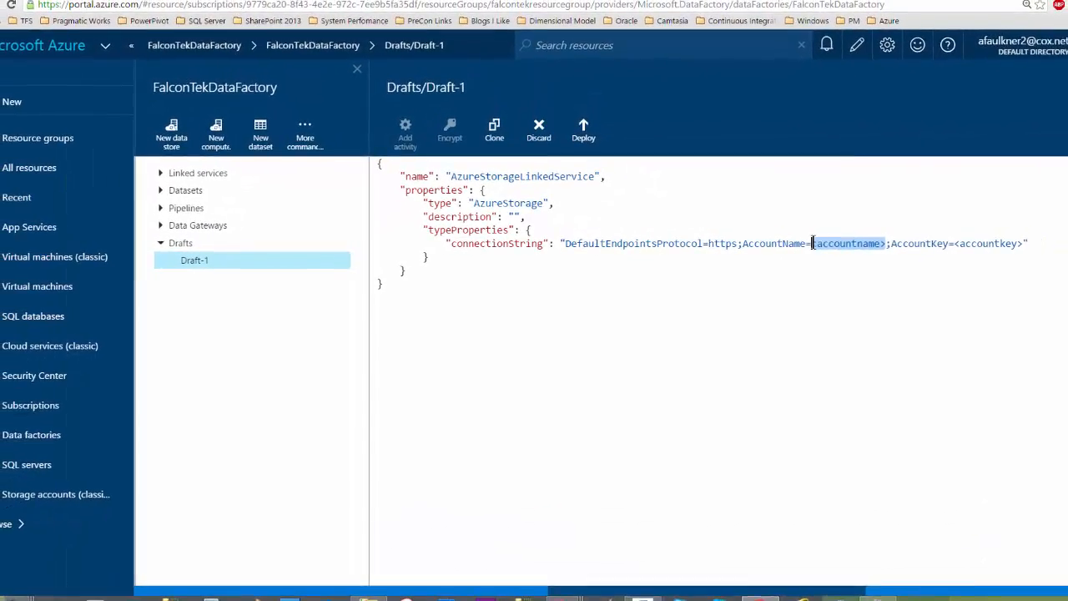
text(falcontekblobstorage1)
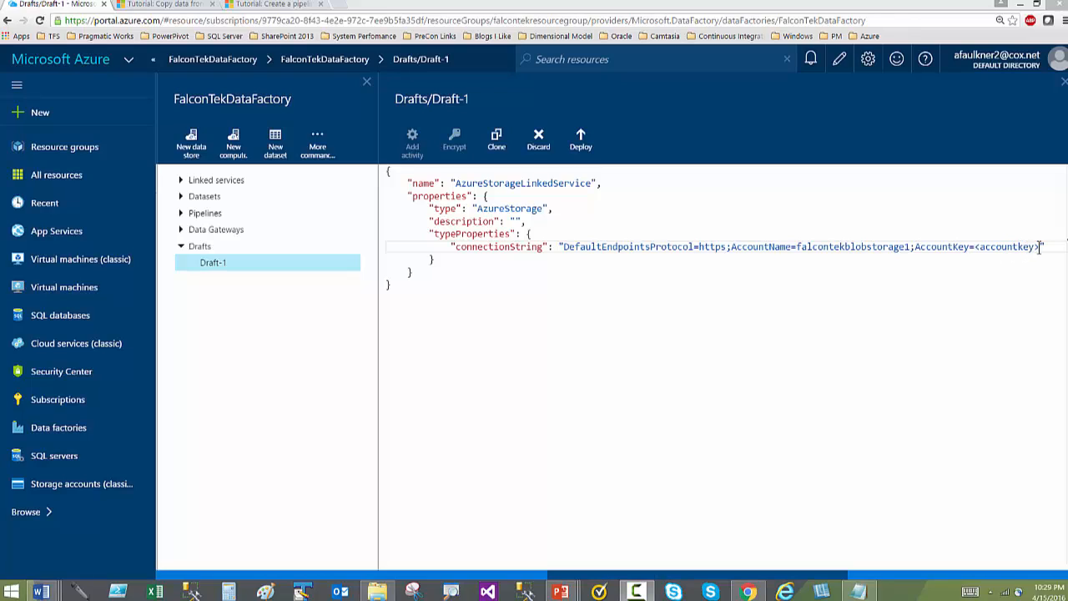
Paste the storage account key over the <accountkey> placeholder and deploy the Azure storage linked service
drag(1039, 247, 975, 248)
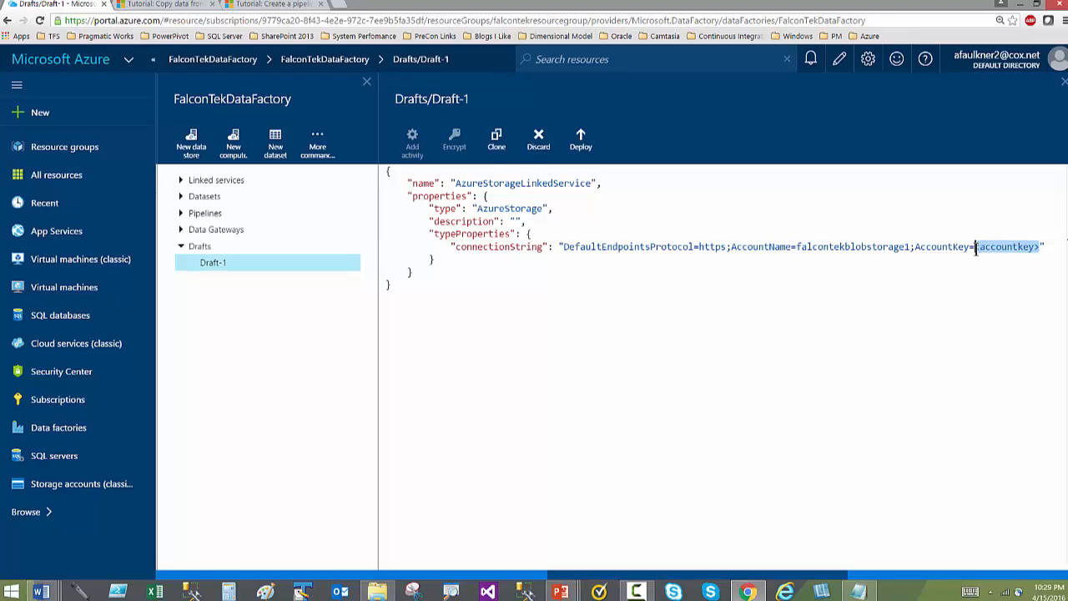
click(1023, 276)
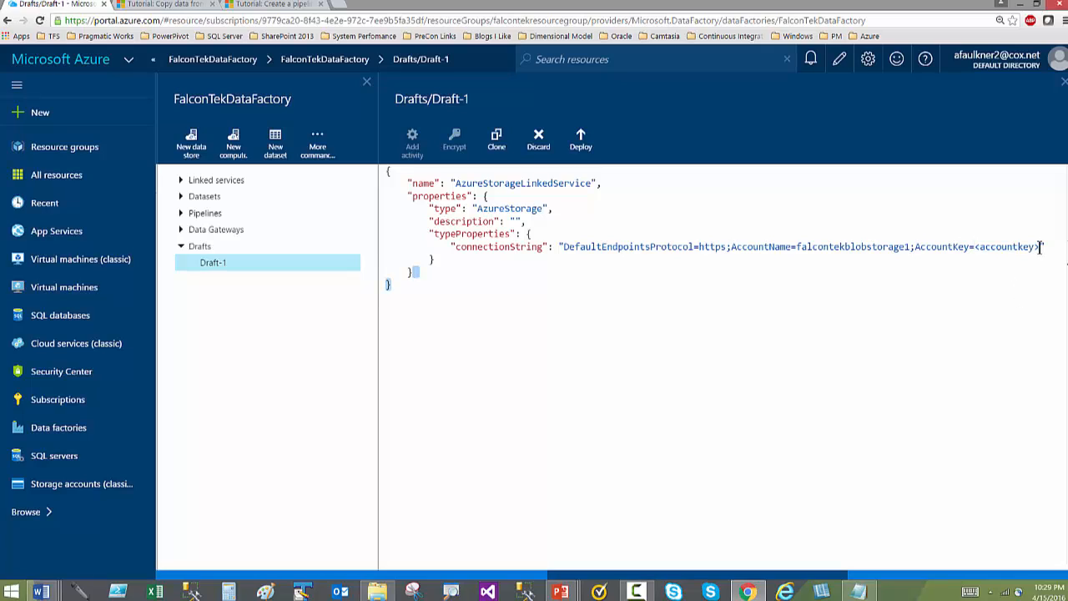
drag(1039, 247, 974, 247)
key(ctrl+v)
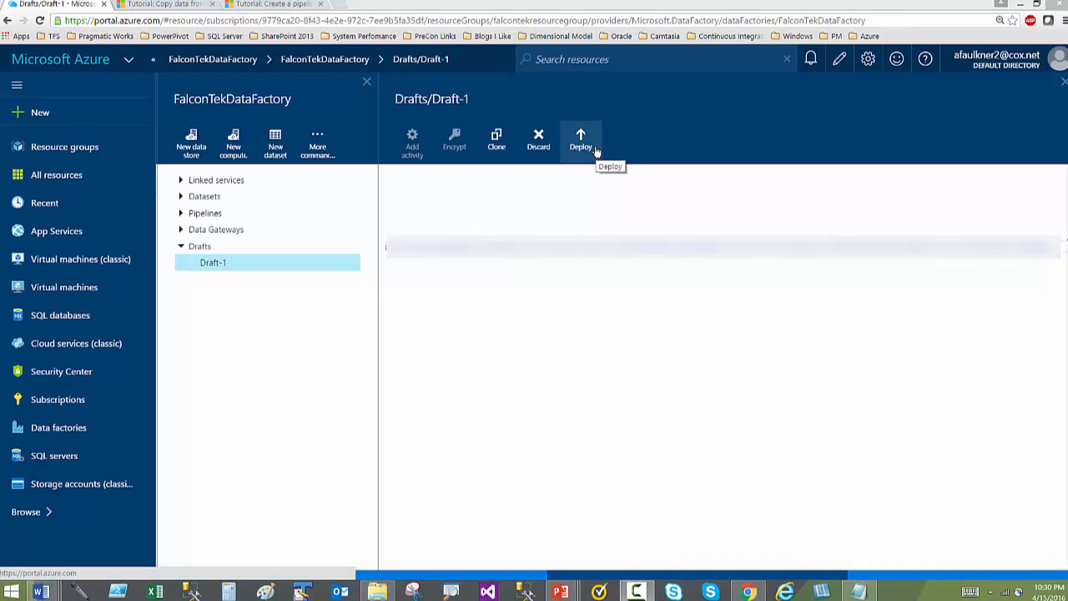
click(595, 151)
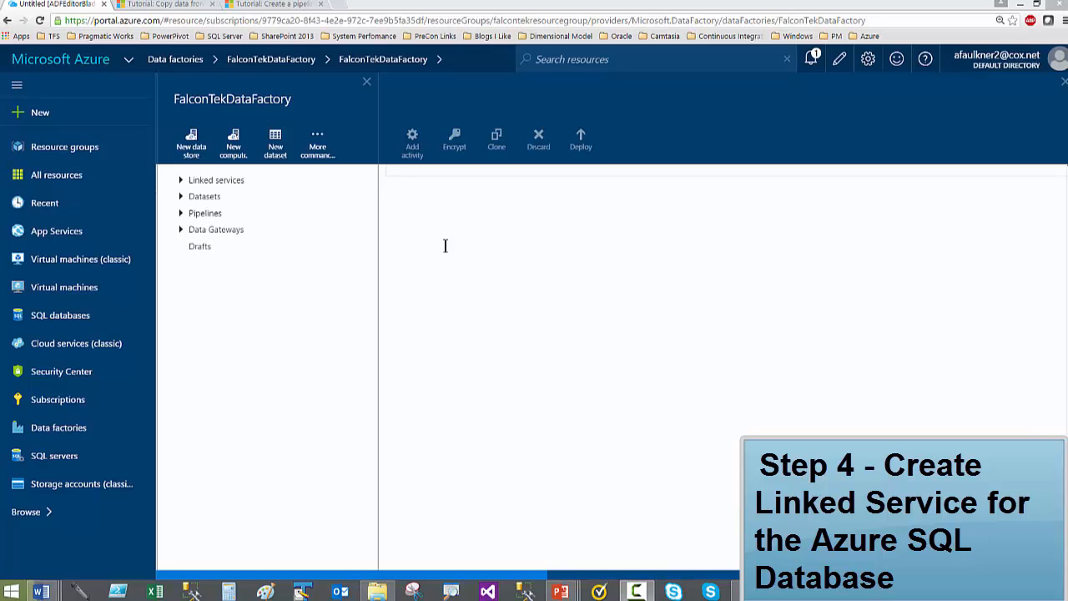
Add a new Azure SQL data store draft and review the placeholders along its connection string
click(198, 151)
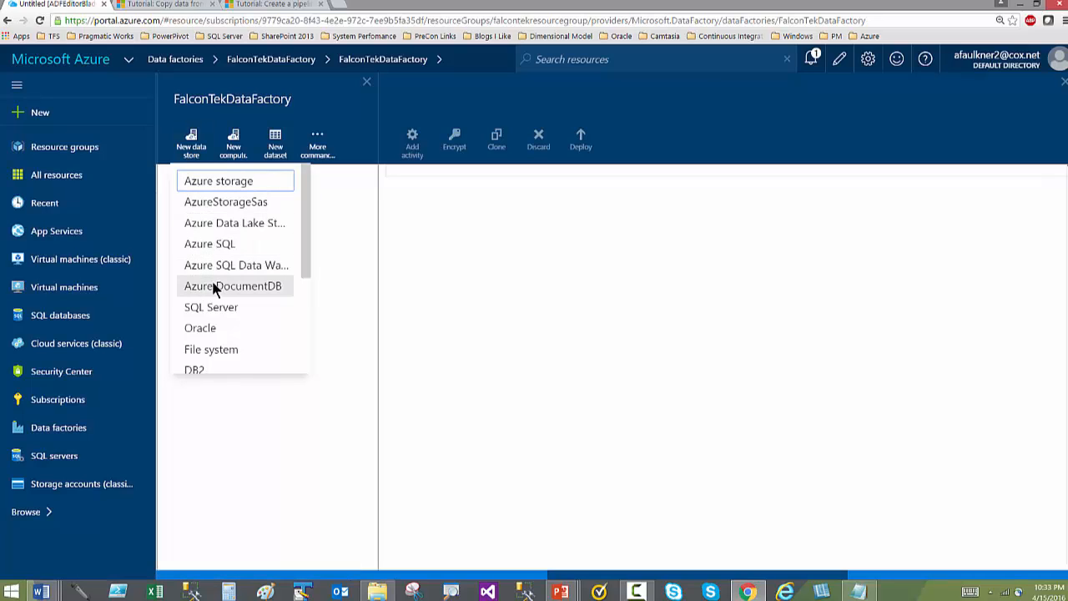
click(241, 244)
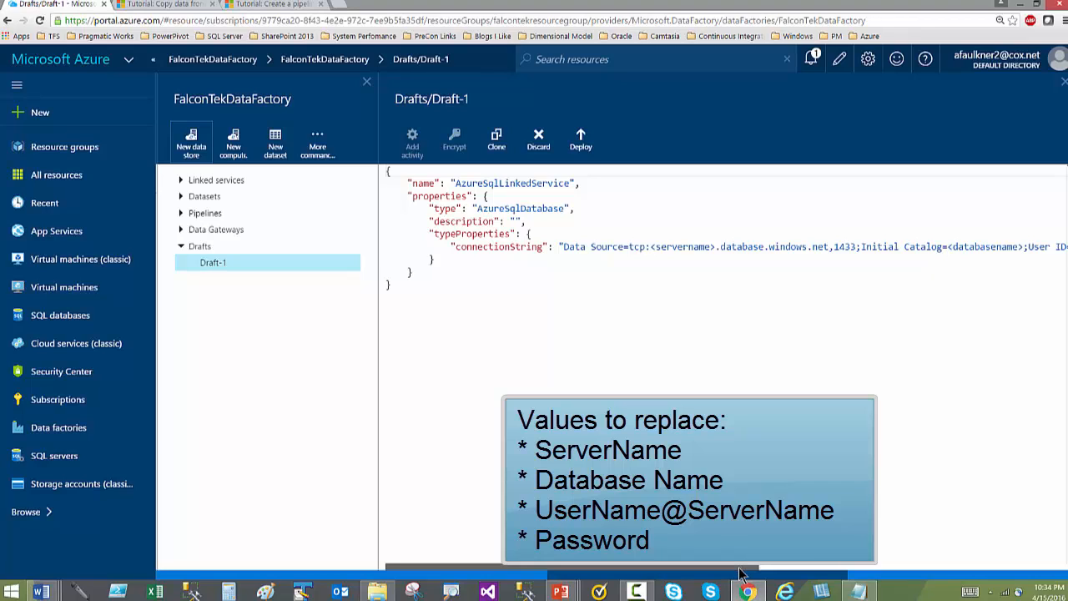
drag(739, 572, 853, 576)
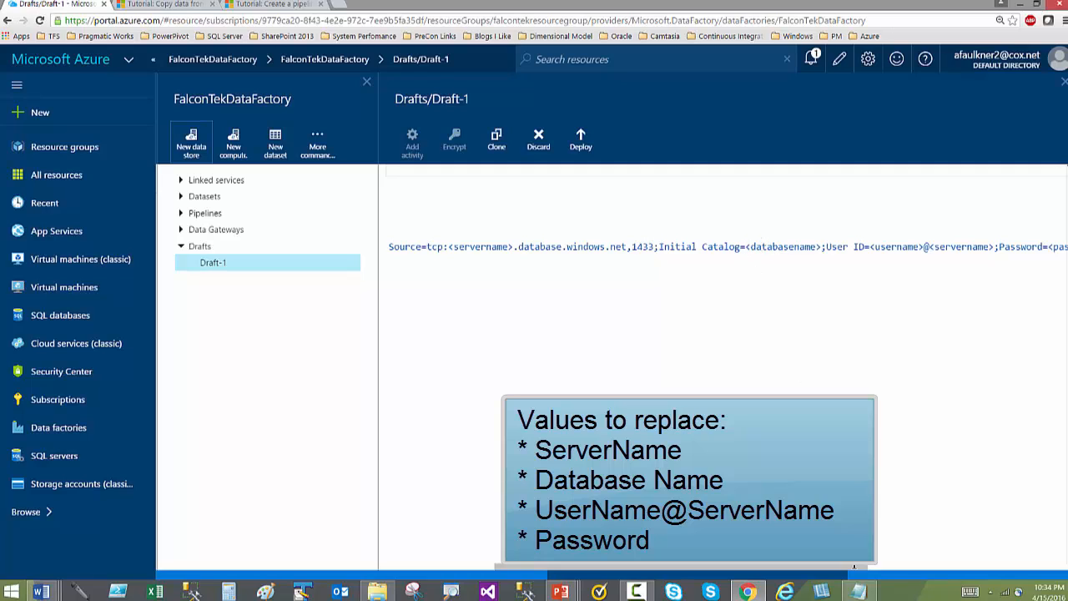
drag(860, 576, 938, 579)
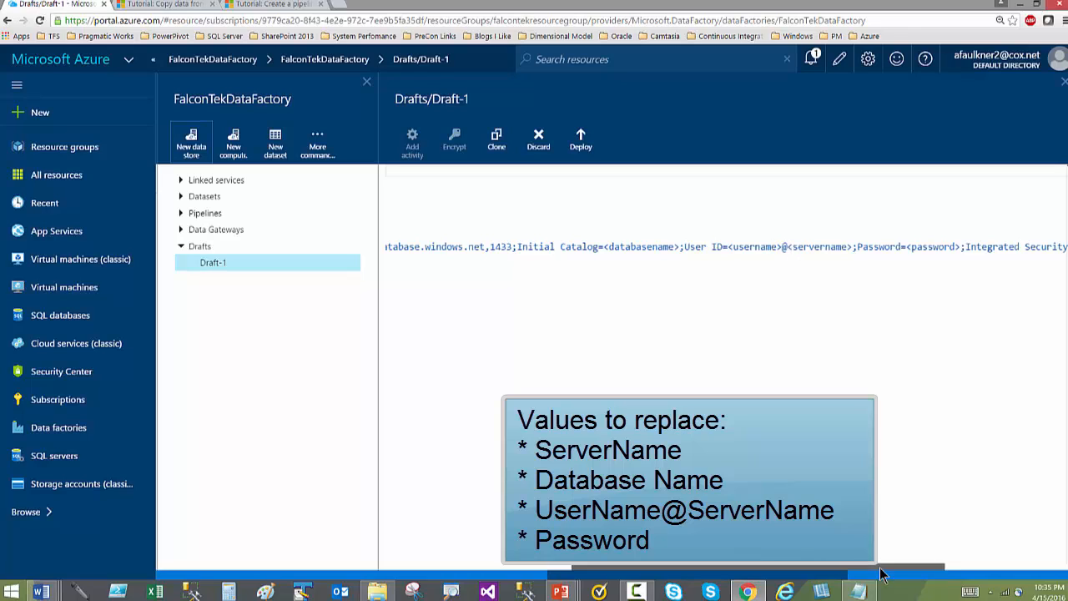
drag(886, 574, 956, 557)
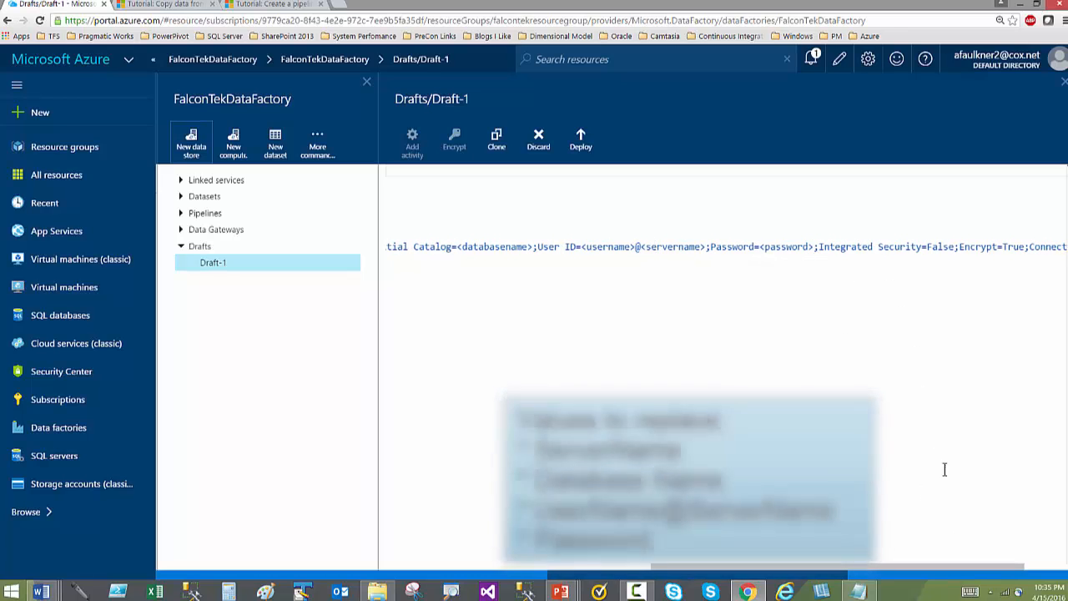
Replace the <servername> placeholder in the connection string's Data Source with falconteksqlserver
drag(955, 568, 733, 568)
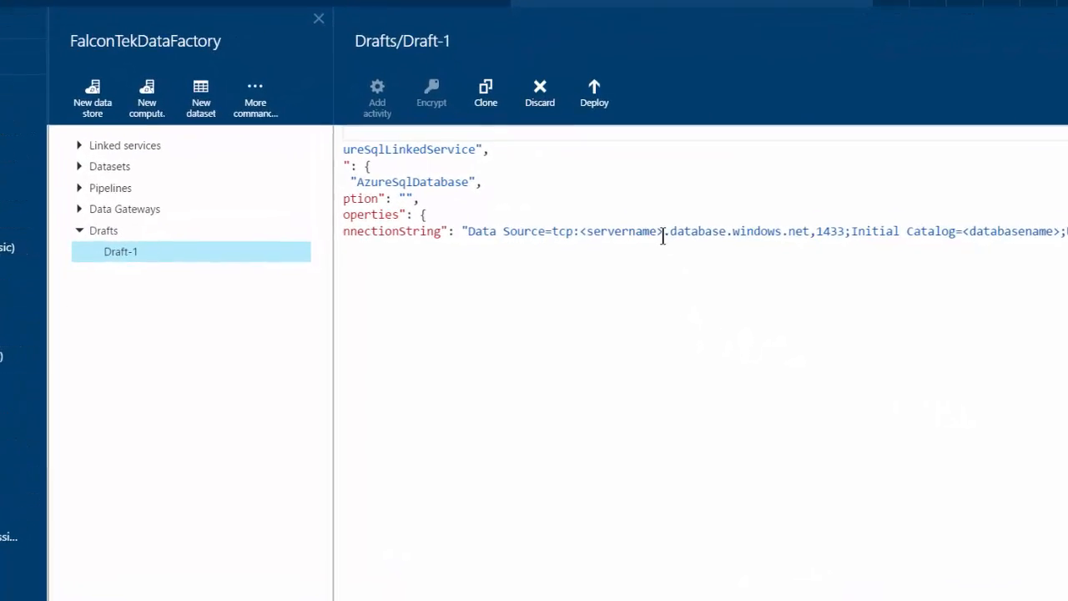
drag(660, 239, 585, 237)
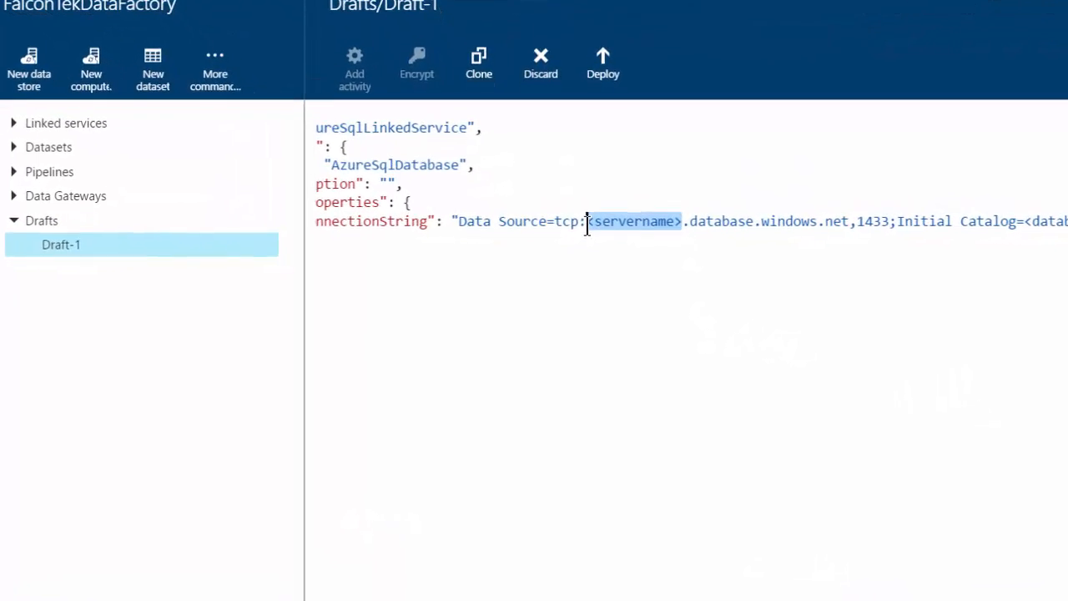
text(falconteksqlserver)
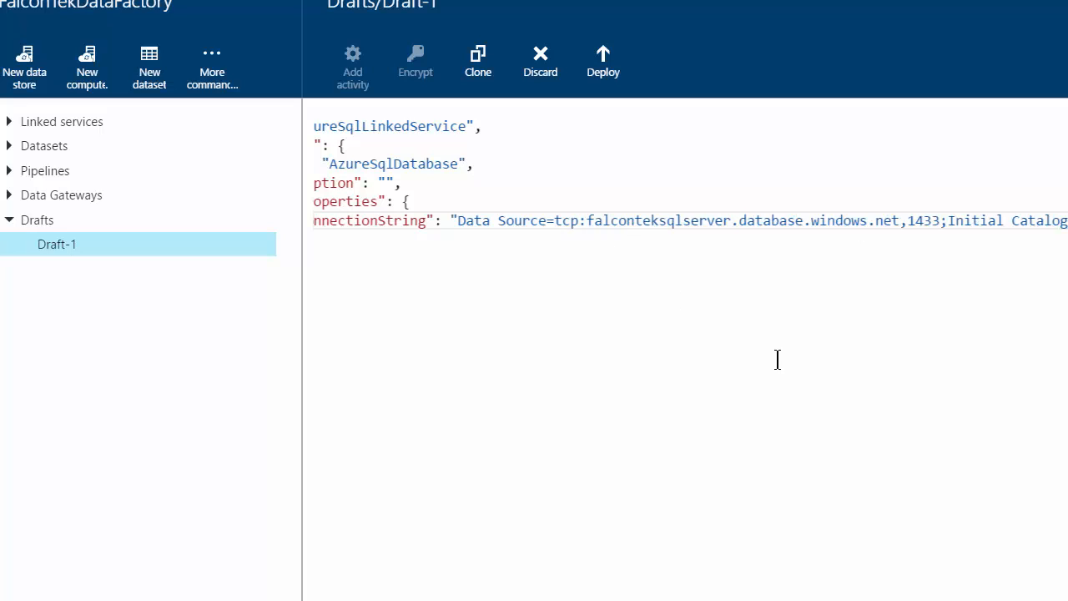
scroll(927, 431, right, 3)
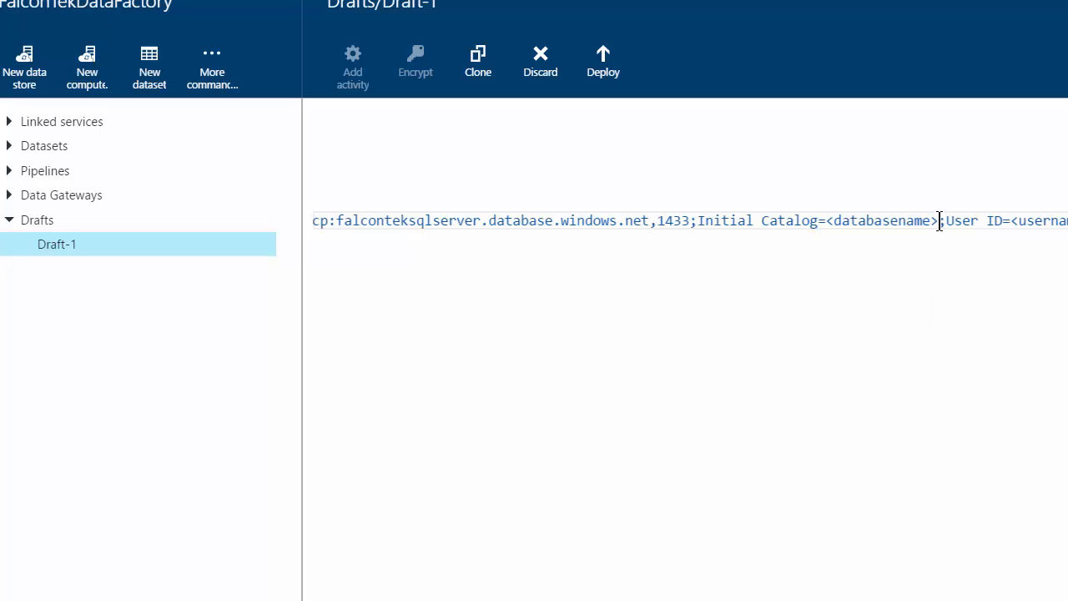
Set the connection string's Initial Catalog to FalconTekDB, complete the user ID and password, and deploy the Azure SQL linked service
drag(940, 221, 1066, 218)
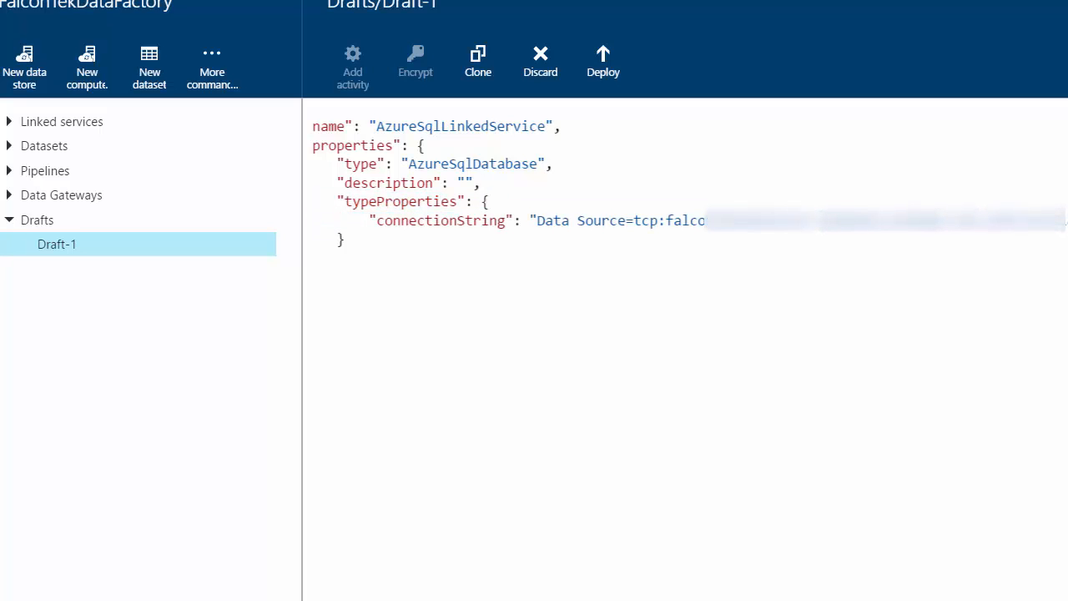
click(884, 221)
key(End)
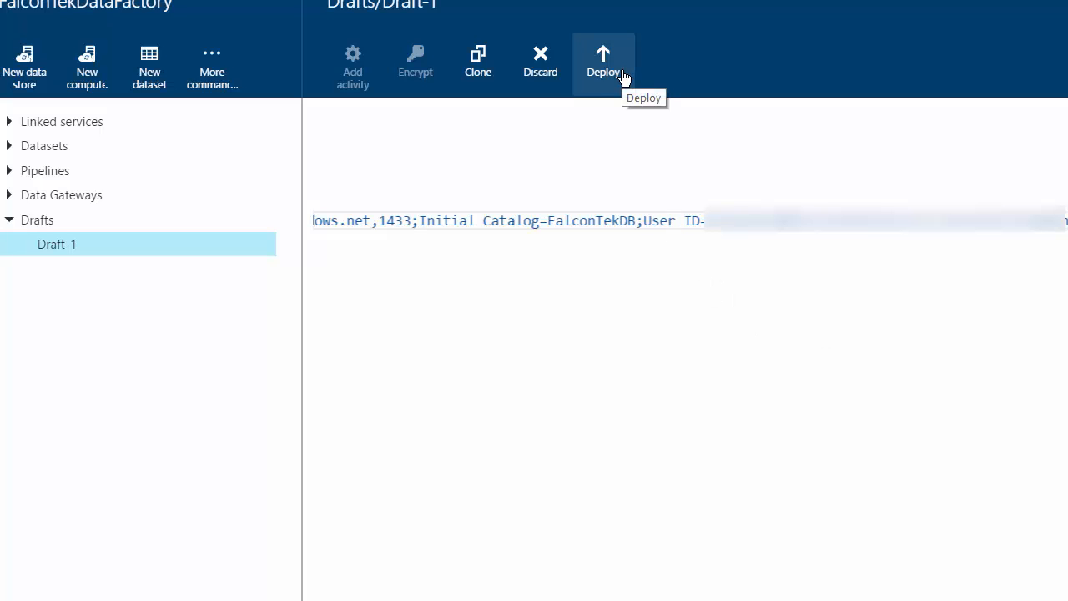
click(624, 76)
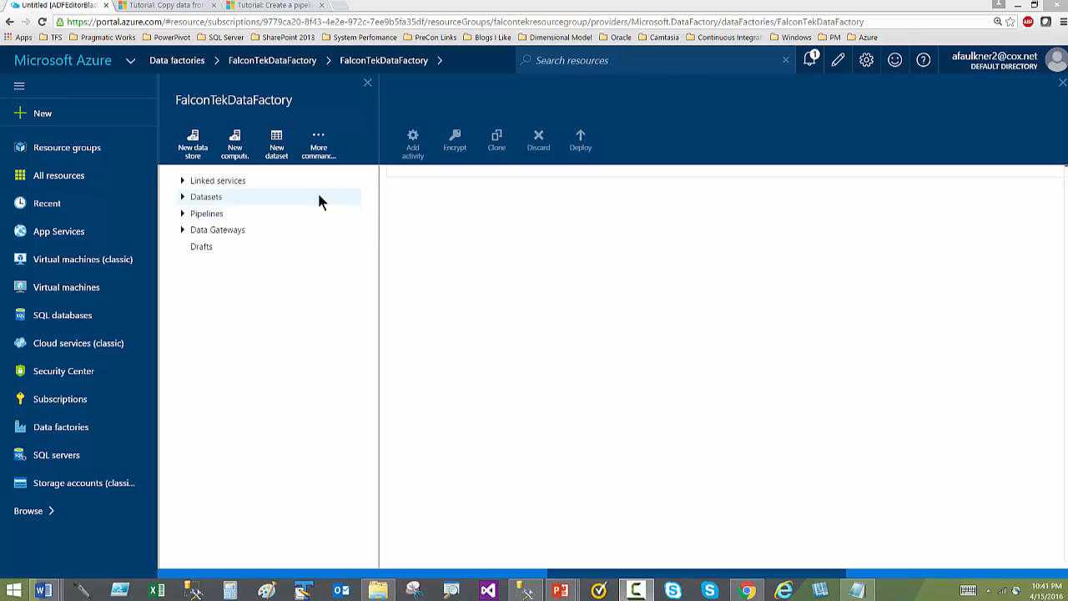
Add an Azure table dataset draft and replace its template with the EmpTableFromBlob dataset JSON
click(277, 141)
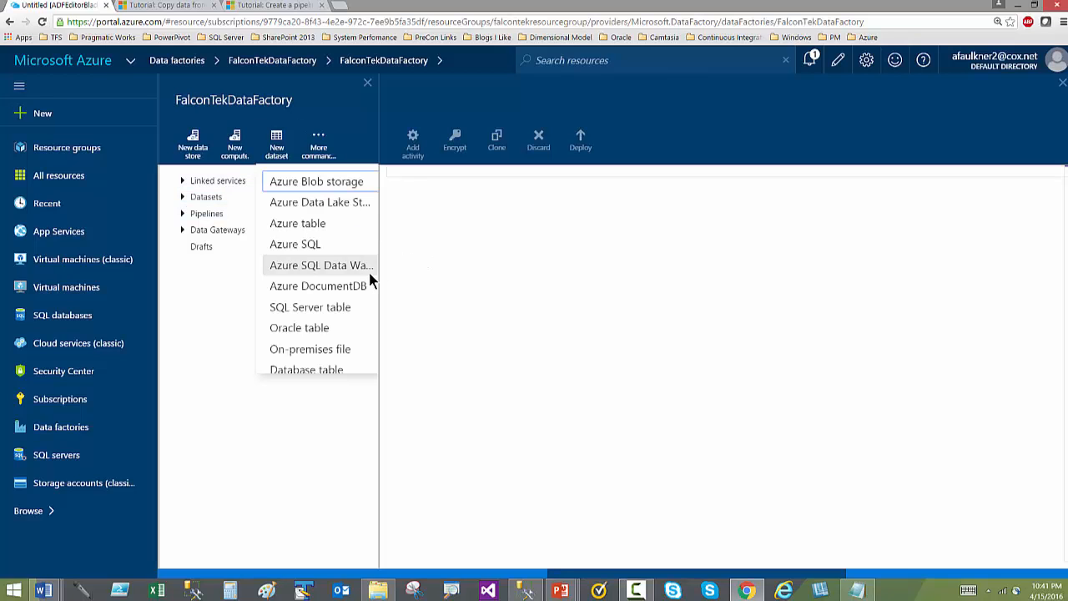
click(328, 225)
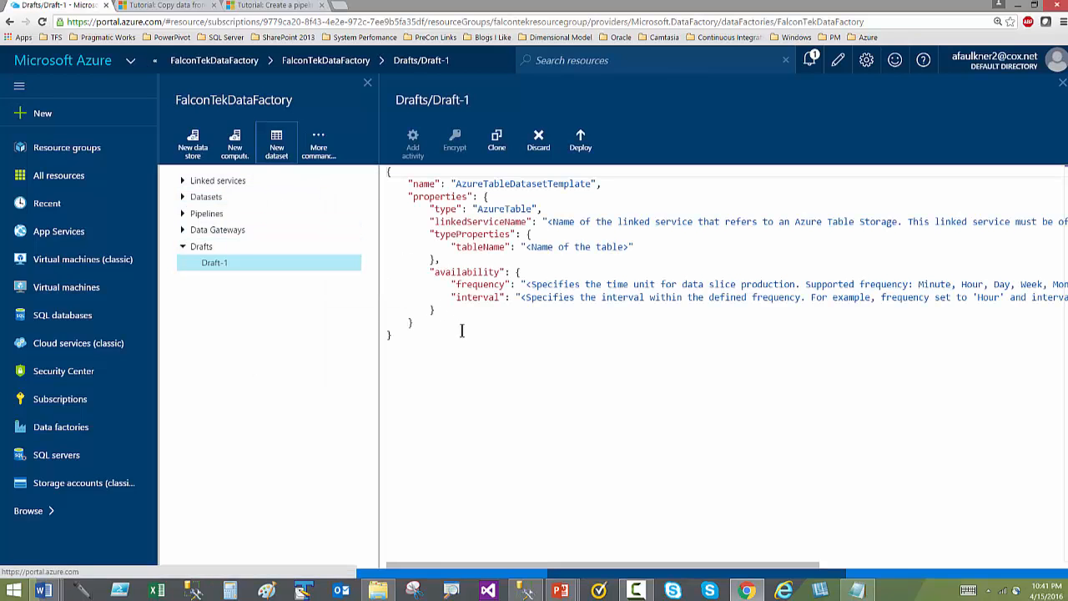
key(ctrl+a)
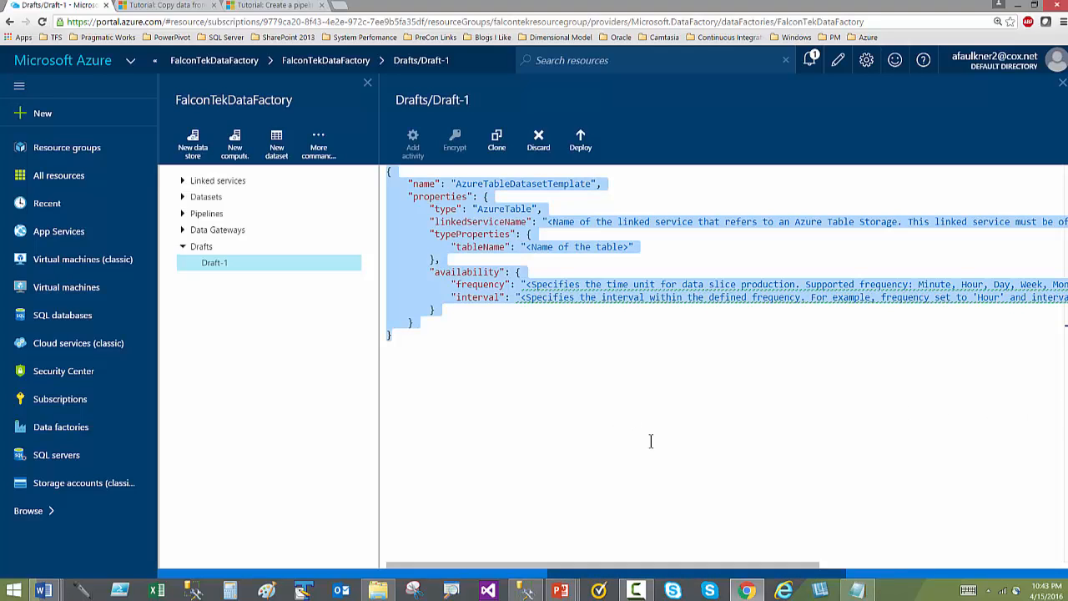
key(ctrl+v)
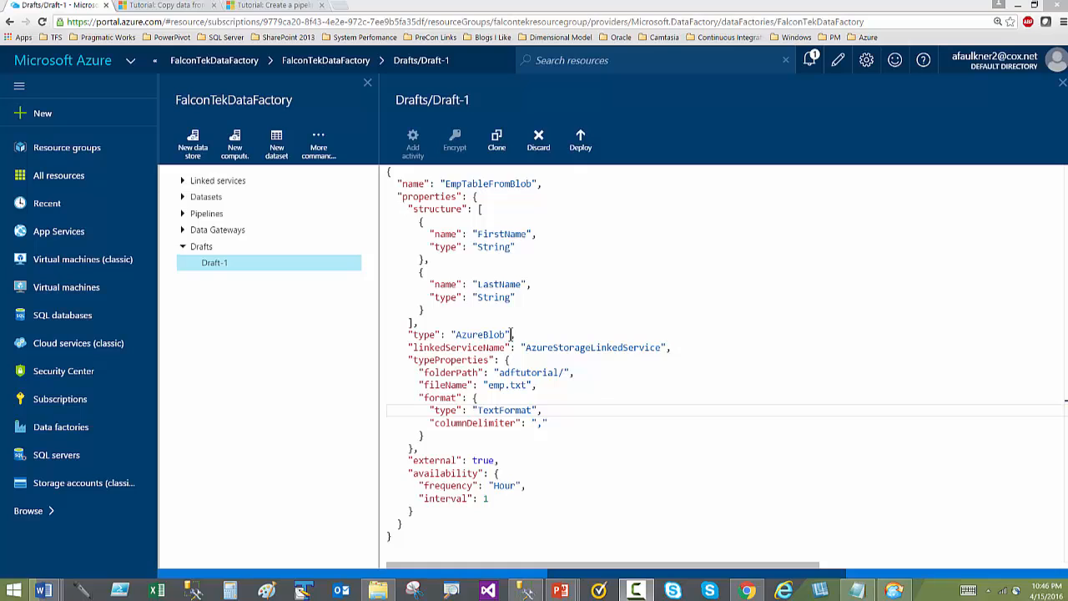
Check the blob container in CloudBerry Explorer and set the dataset's folderPath to falcontekcontainer/
drag(510, 334, 451, 333)
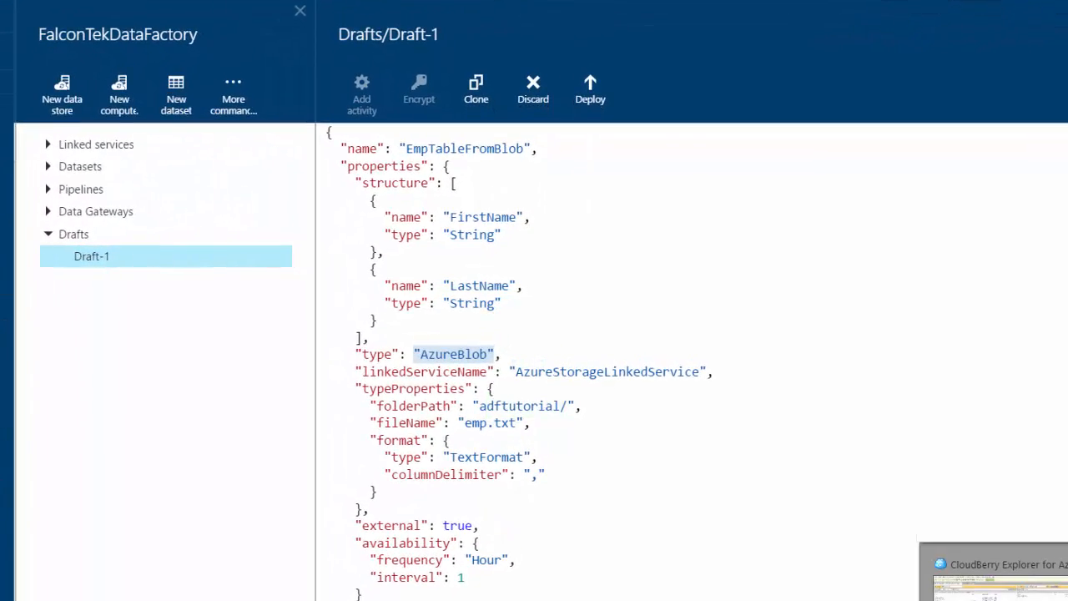
click(1010, 587)
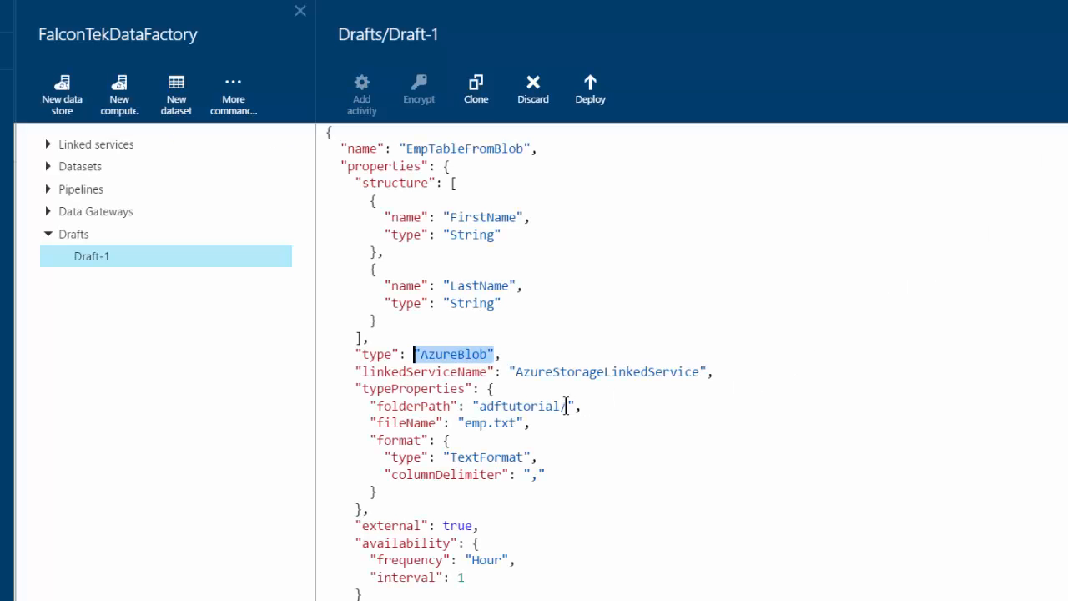
double_click(553, 406)
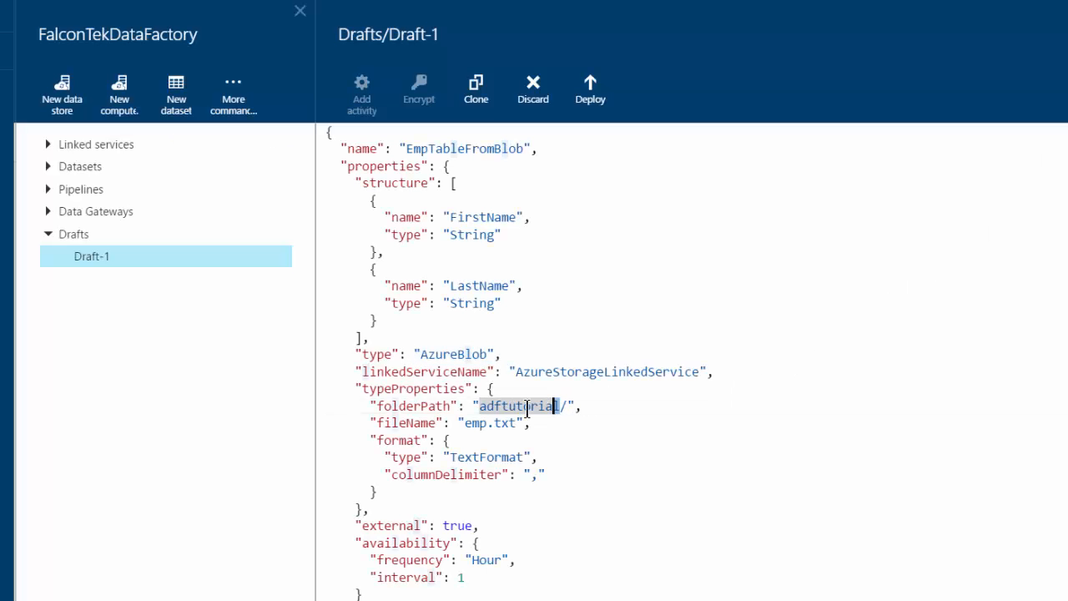
text(falcontekcontainer)
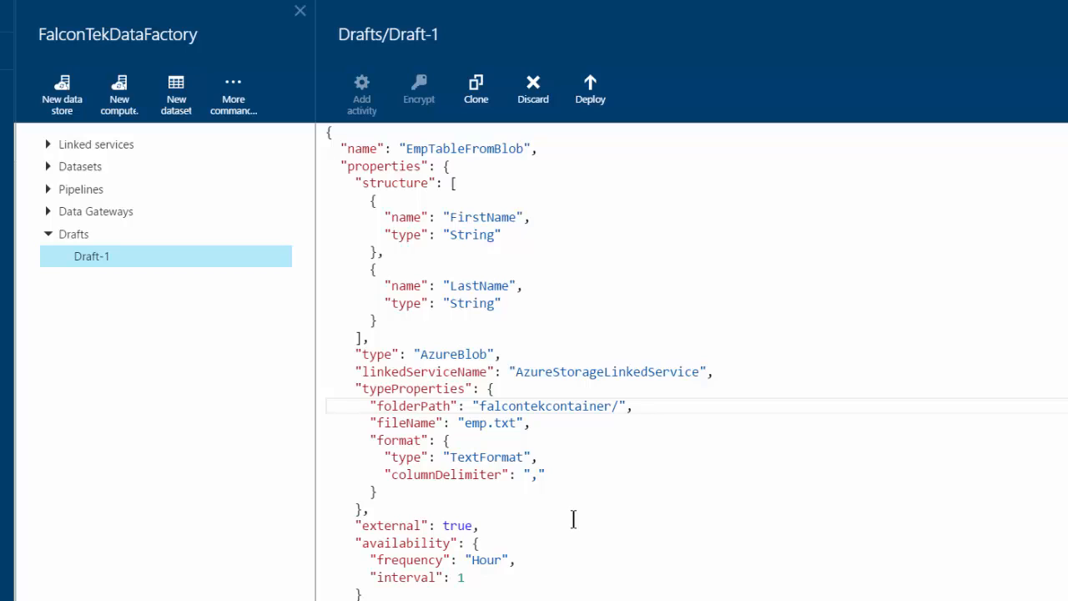
Look for emp.txt inside falcontekcontainer in CloudBerry Explorer, and deploy the EmpTableFromBlob dataset in the Azure portal
drag(516, 423, 465, 423)
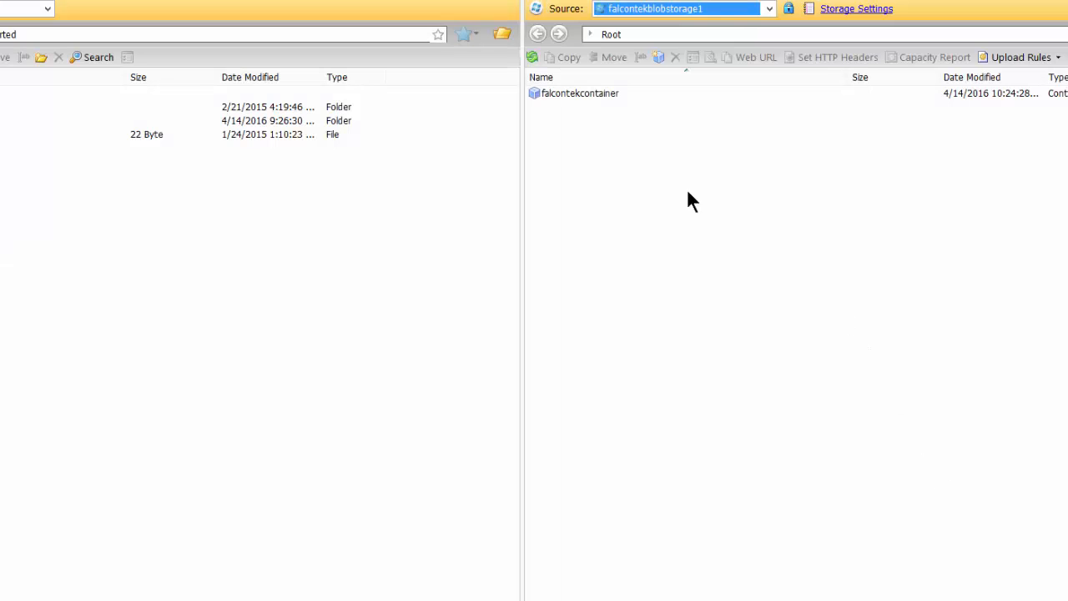
double_click(604, 91)
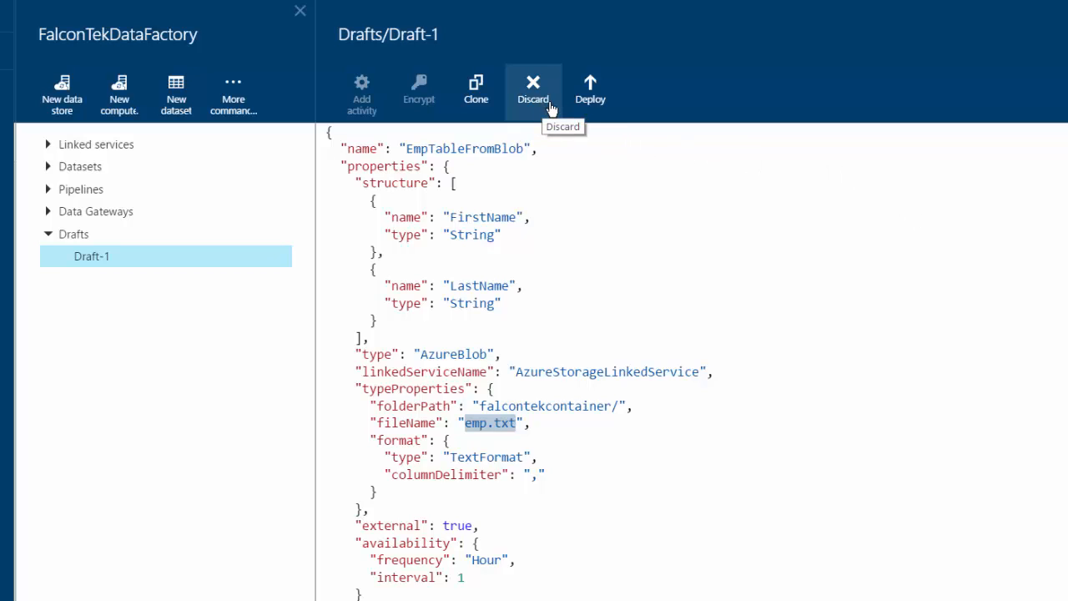
click(578, 102)
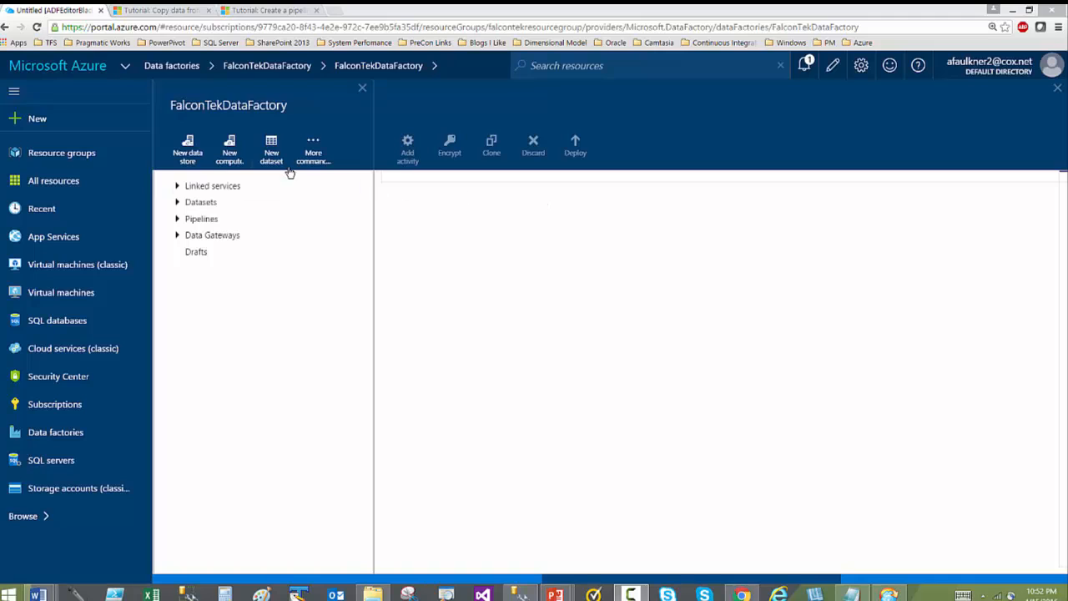
Add an Azure SQL dataset draft and replace its template with the EmpSQLTable JSON for table emp with FirstName and LastName columns
click(271, 149)
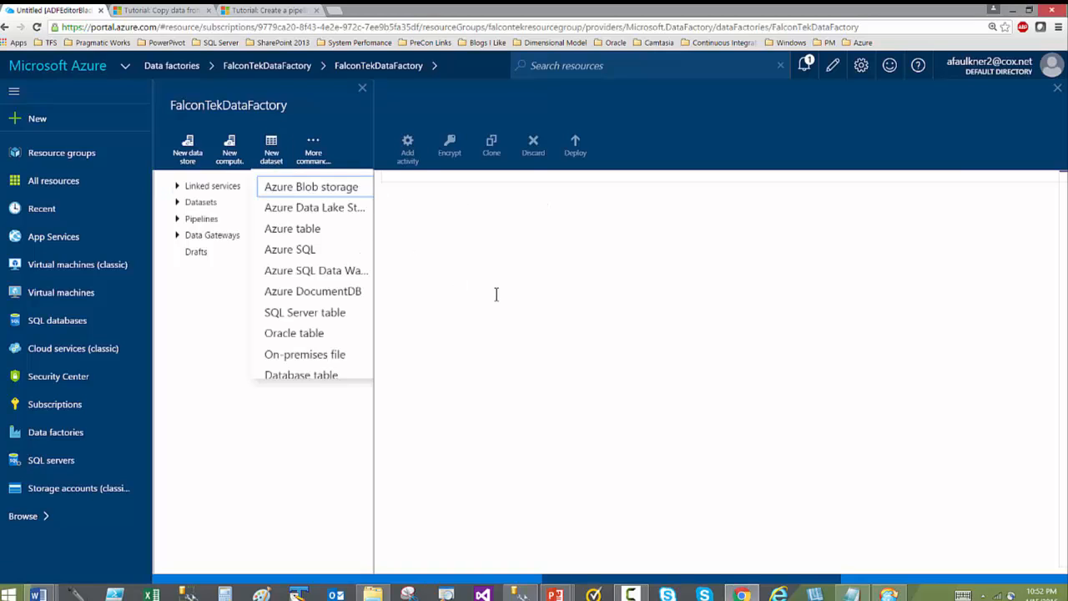
click(340, 249)
key(ctrl+a)
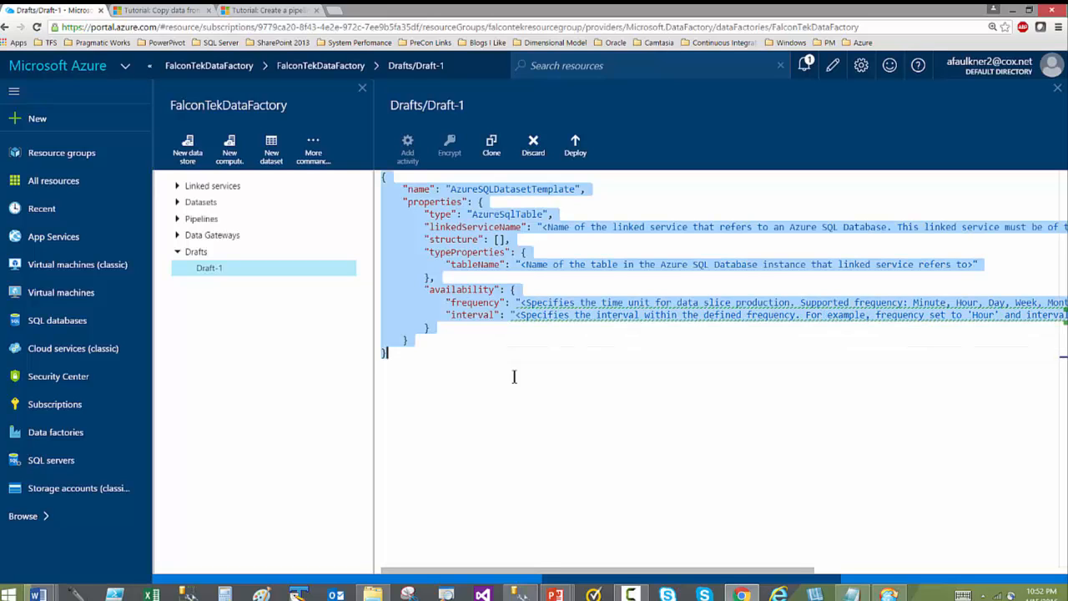
text({   "name": "EmpSQLTable",   "properties": {     "structure": [       {         "name": "FirstName",         "type": "String"       },       {         "name": "LastName",         "type": "String"       }     ],     "type": "AzureSqlTable",     "linkedServiceName": "AzureSqlLinkedService",     "typeProperties": {       "tableName": "emp"     },     "availability": {       "frequency": "Hour",       "interval": 1     }   } })
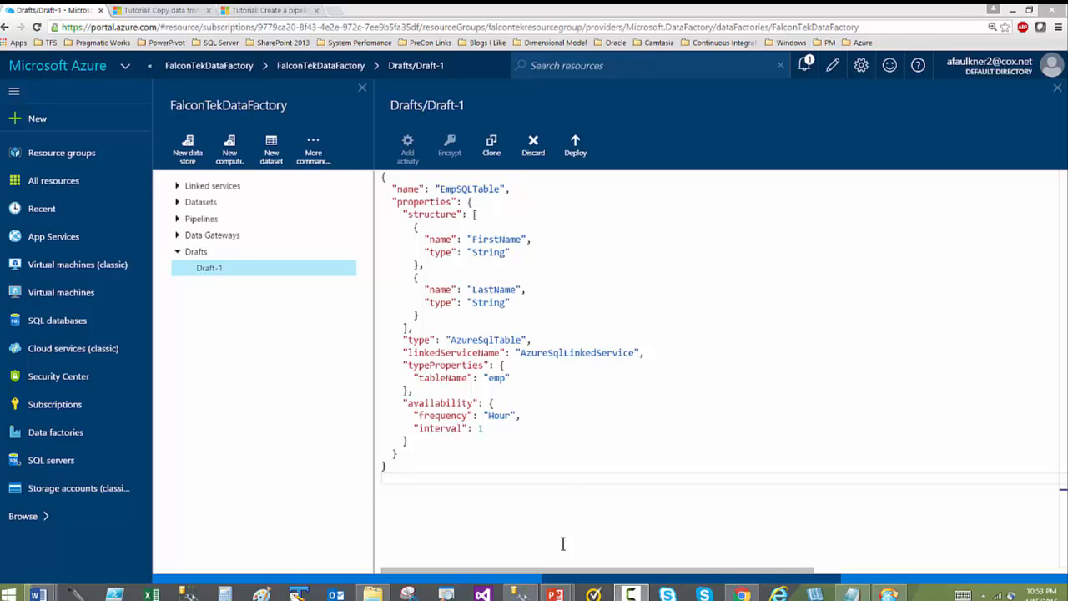
Inspect FalconTekDB's tables in SQL Server Management Studio, and deploy the EmpSQLTable dataset in the Azure portal
mouse_move(531, 596)
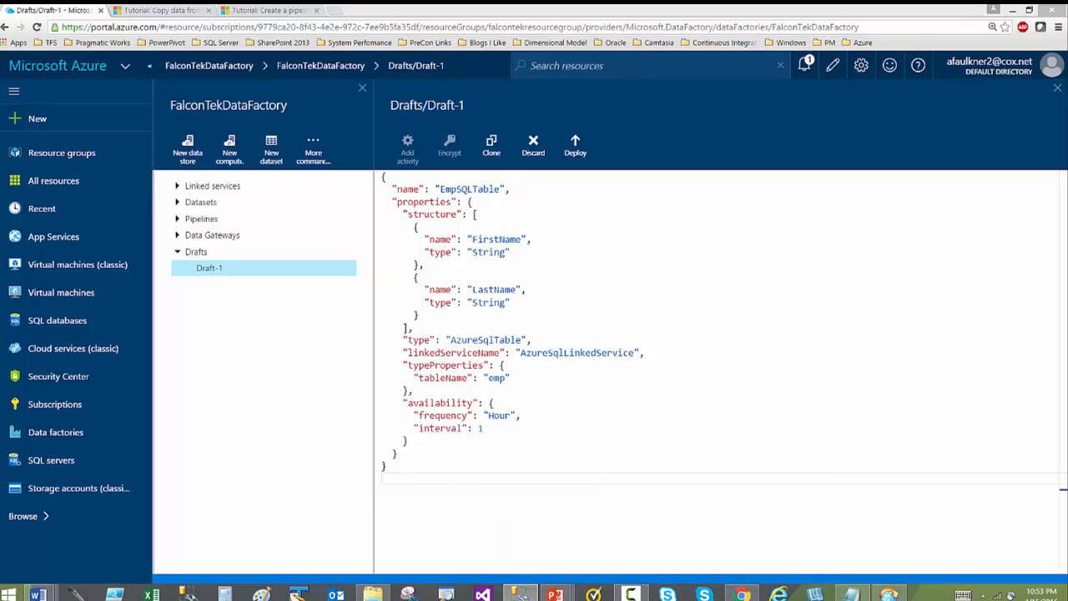
drag(1067, 164, 761, 164)
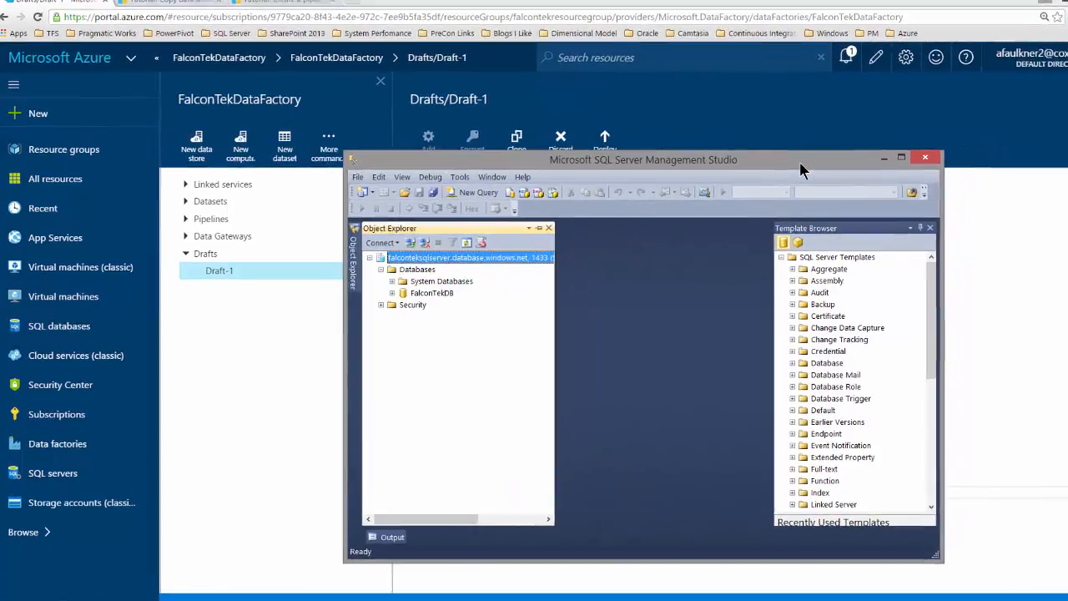
double_click(811, 162)
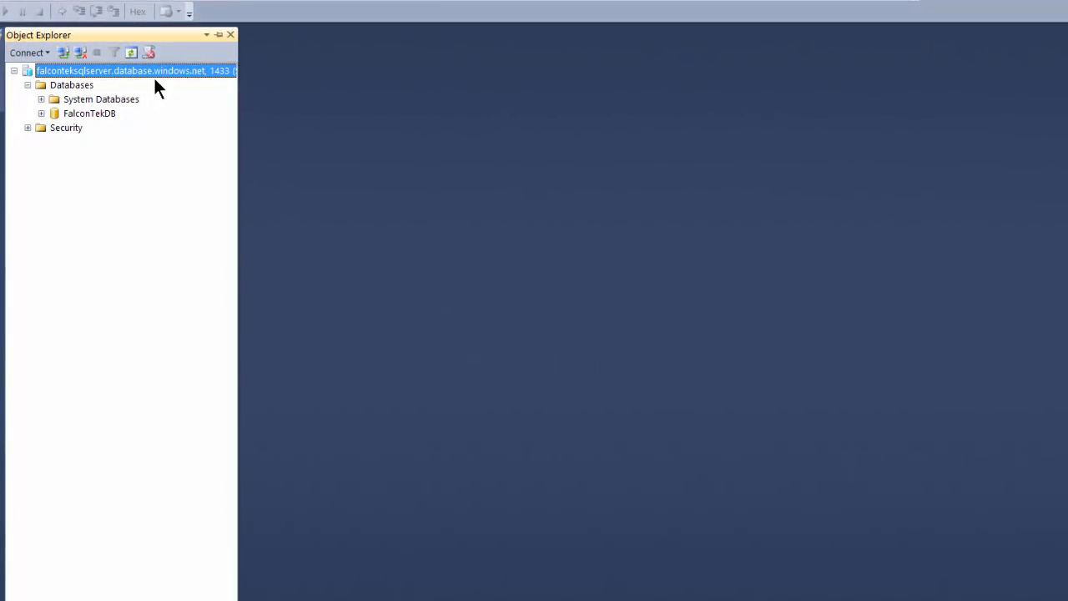
click(87, 109)
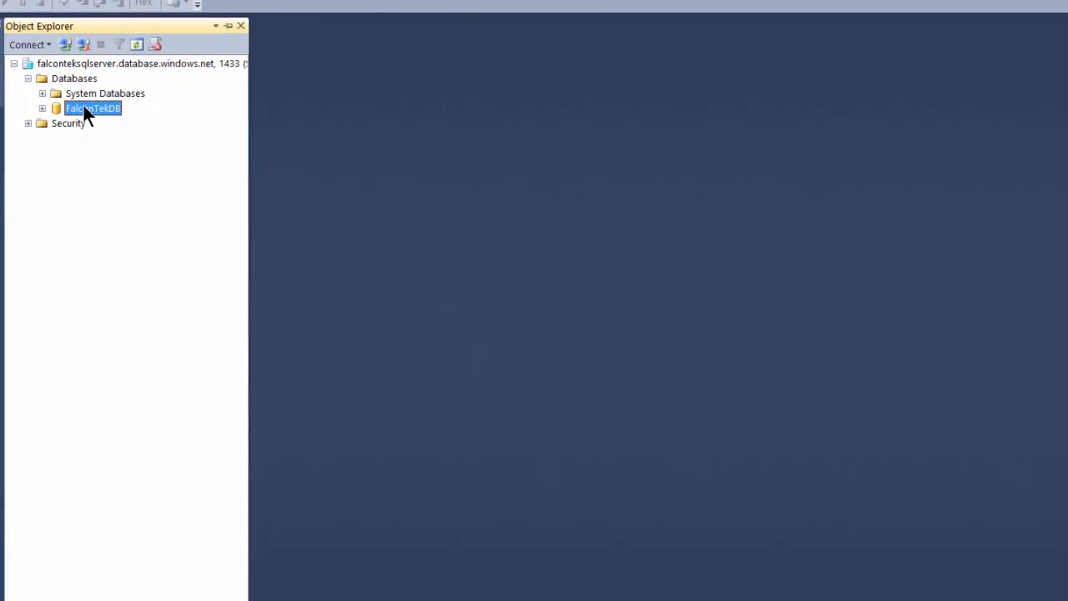
click(43, 105)
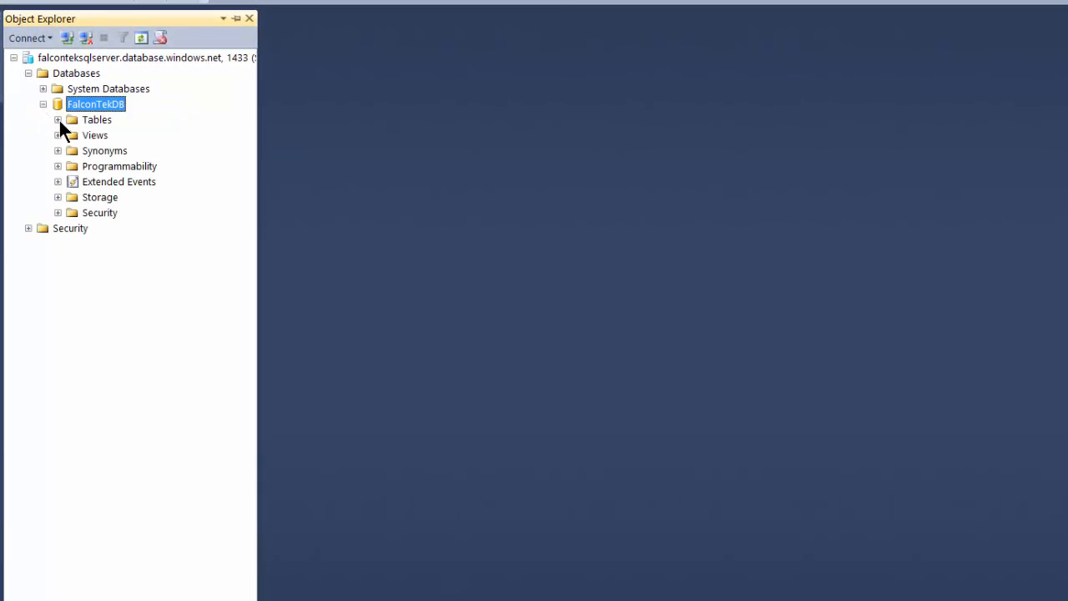
click(57, 119)
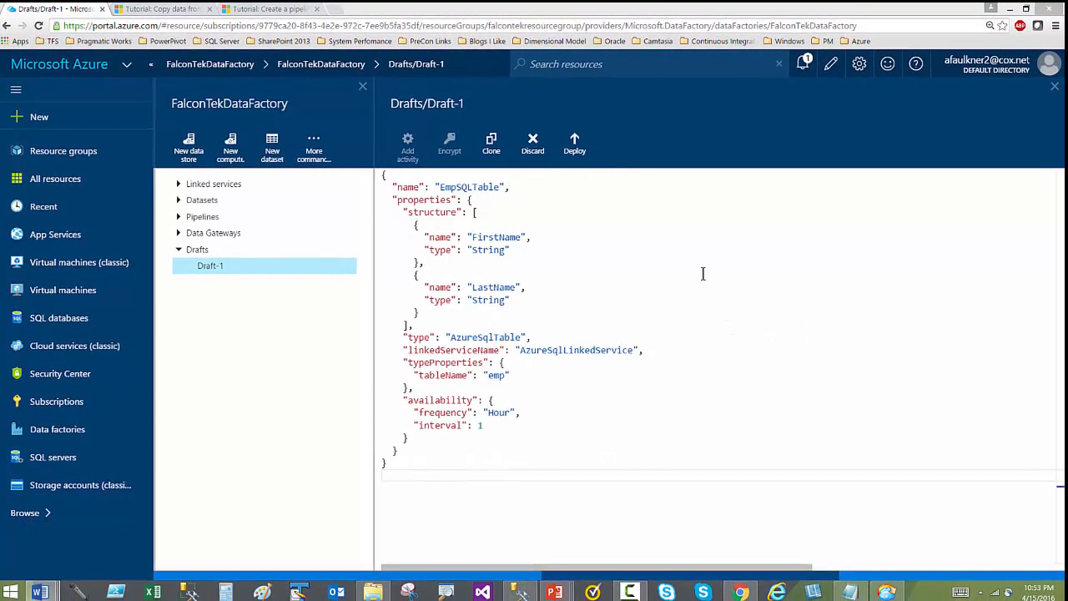
click(584, 153)
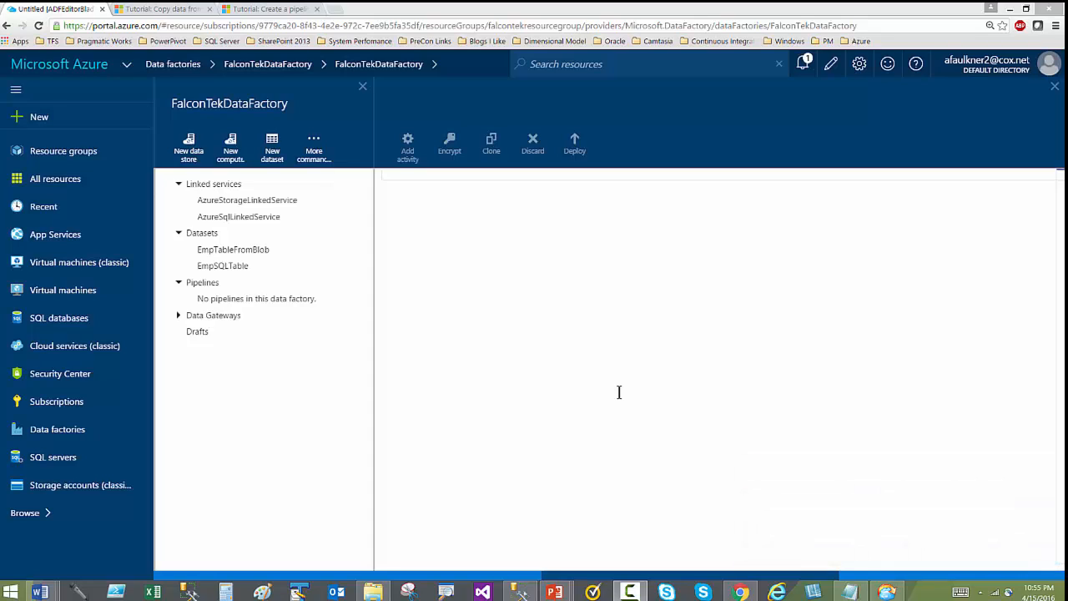
Add a new pipeline draft and replace its template with the ADFTutorialPipeline JSON that copies blob data to the Azure SQL table
click(299, 147)
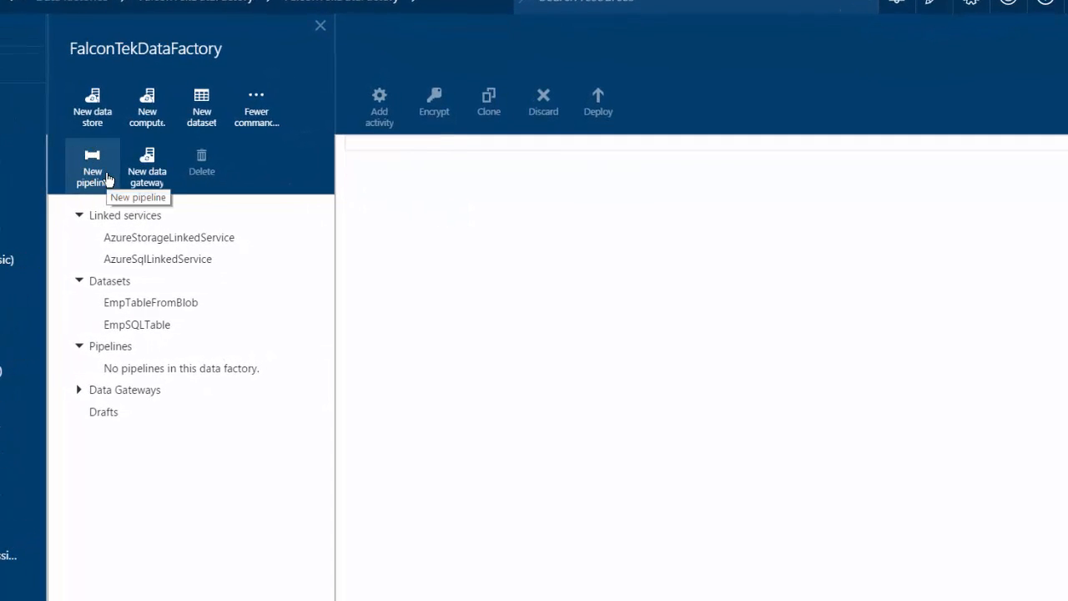
click(139, 354)
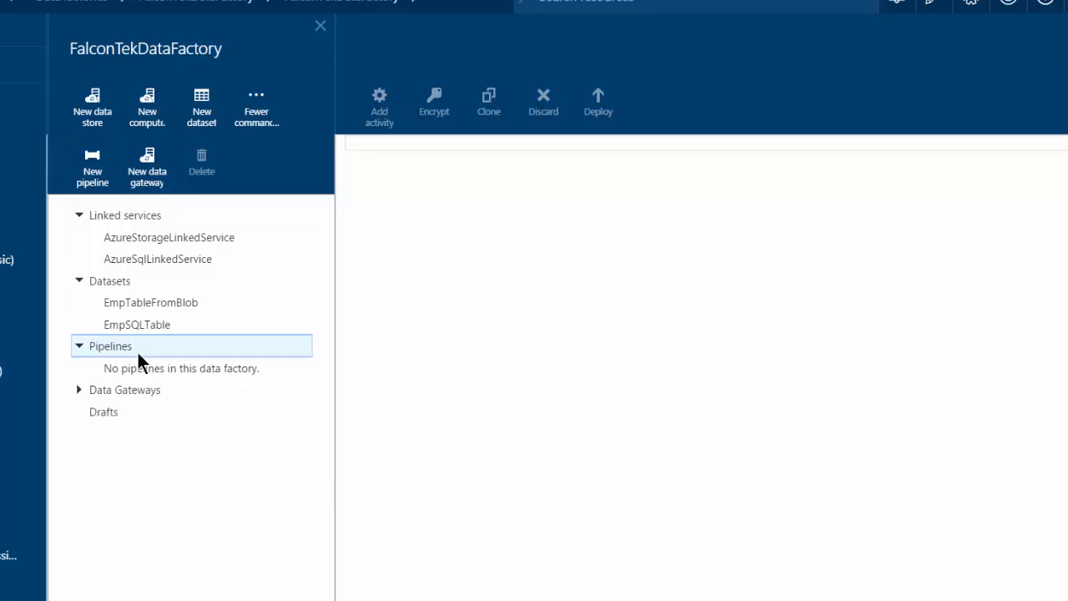
right_click(140, 358)
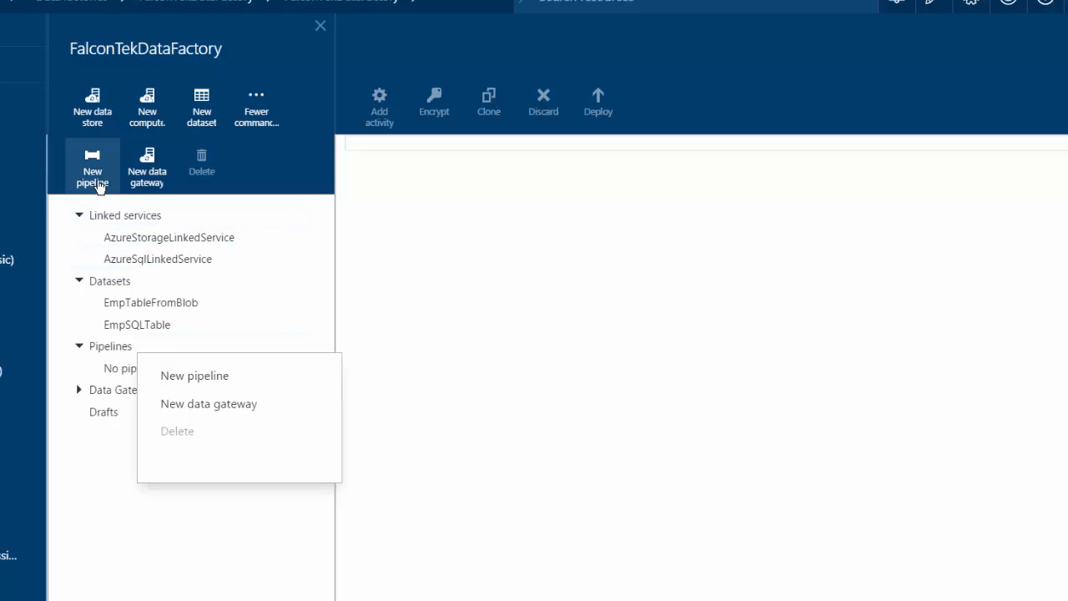
click(98, 183)
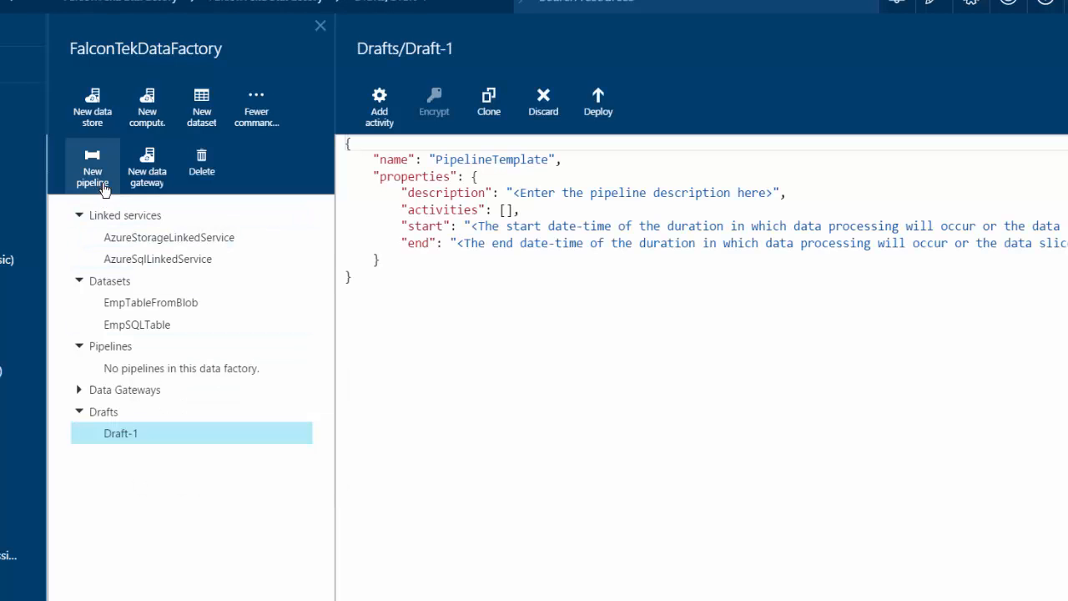
click(507, 335)
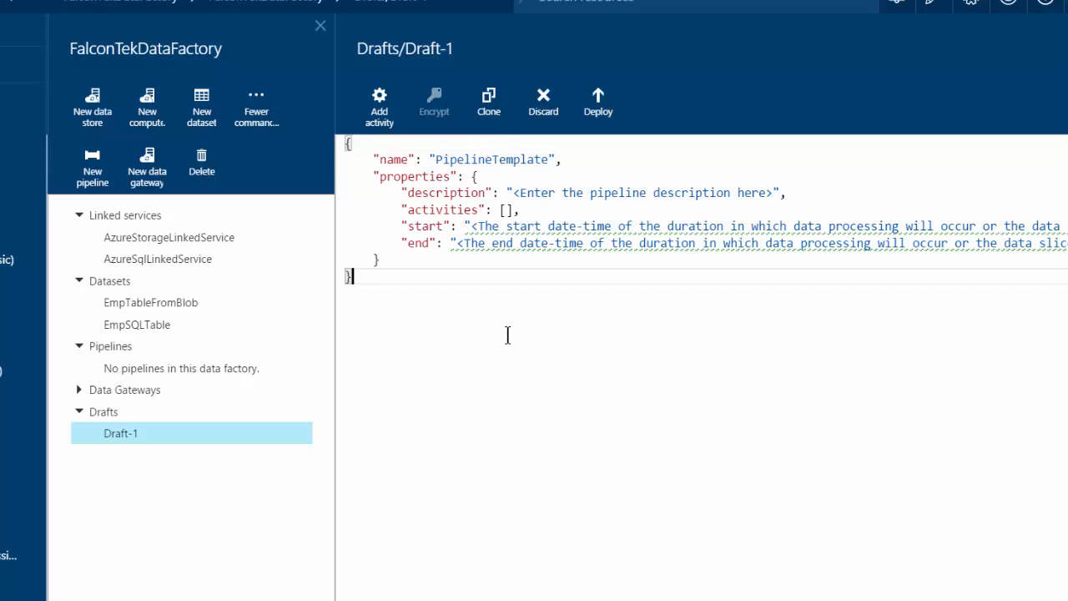
key(ctrl+a)
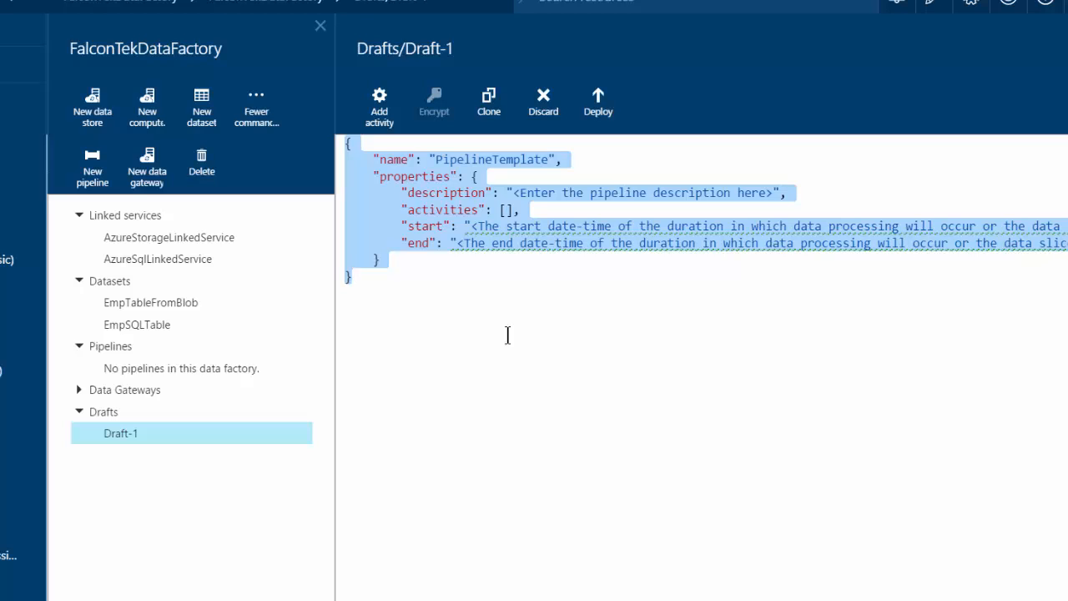
key(ctrl+v)
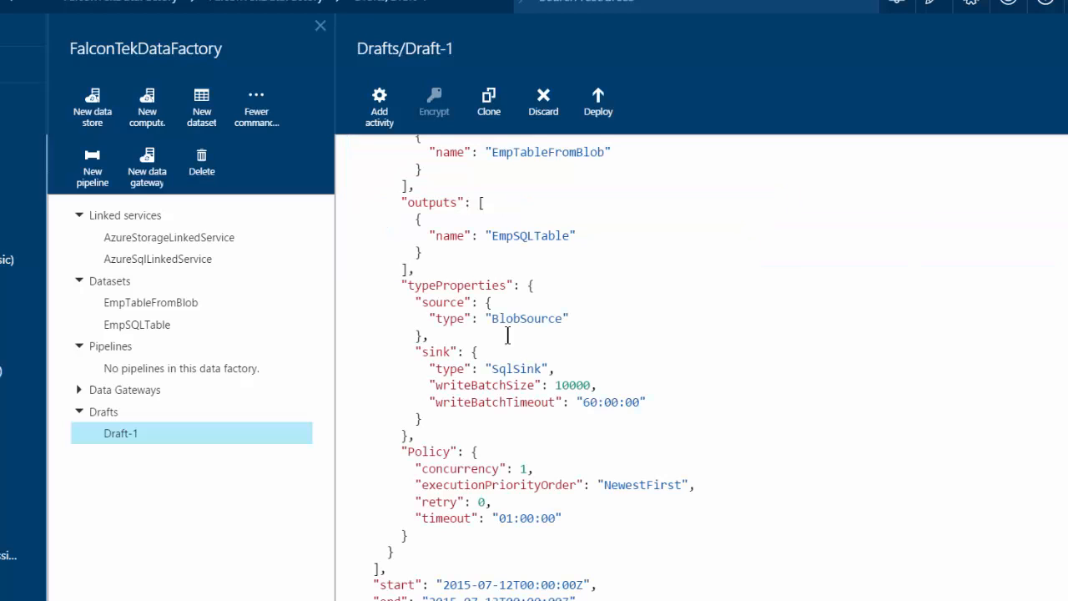
Review the pasted pipeline JSON, examining the activity's type, its input and output datasets, and its source and sink properties
click(862, 514)
scroll(861, 510, up, 5)
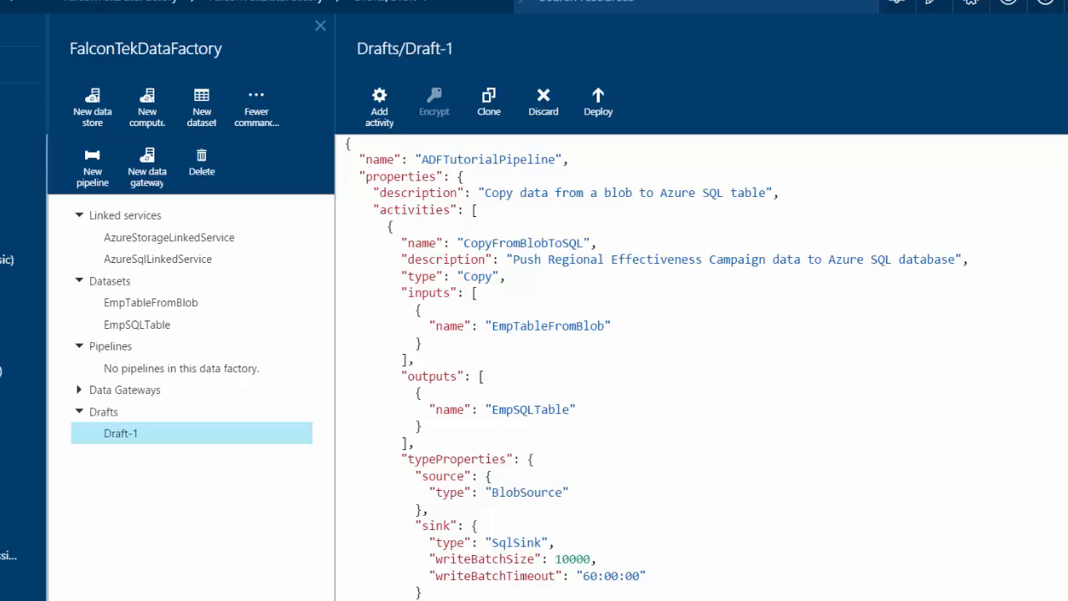
click(799, 362)
drag(513, 276, 393, 278)
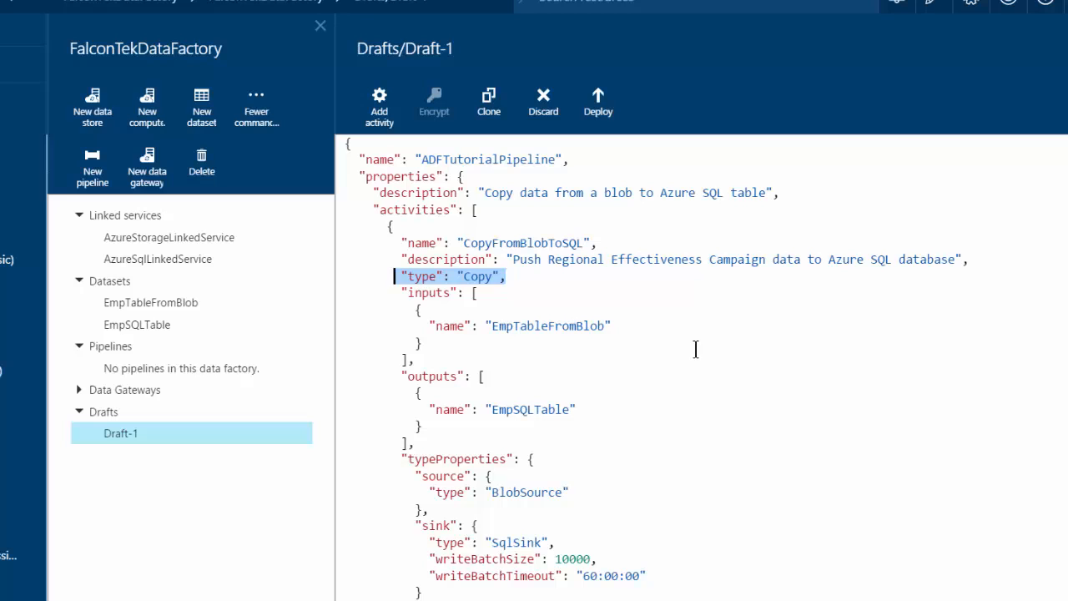
drag(576, 408, 485, 409)
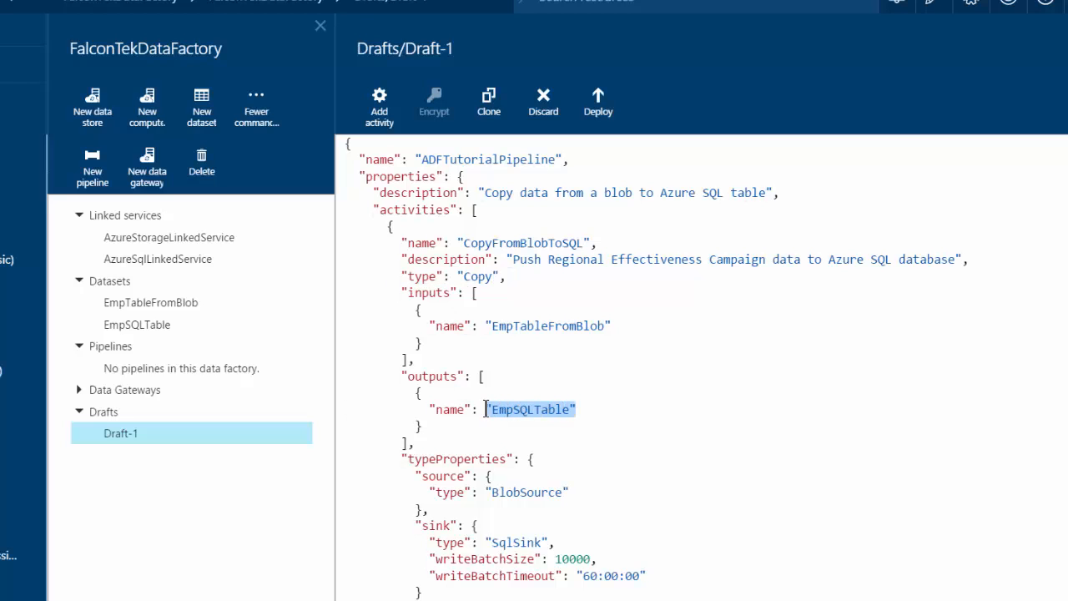
click(683, 424)
scroll(682, 424, down, 1)
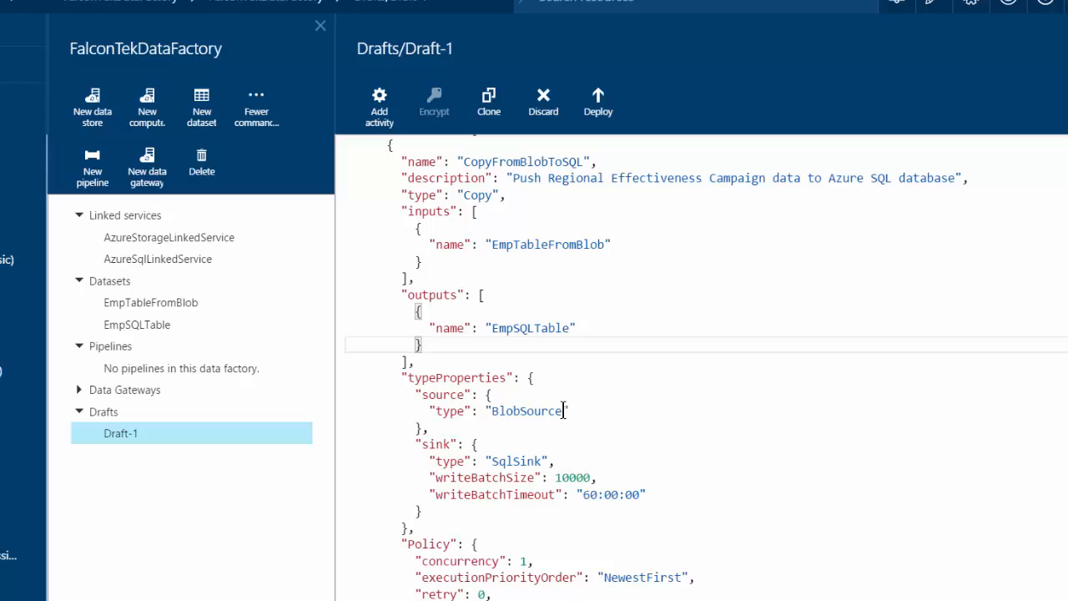
Examine the copy activity's BlobSource type, sink settings and policy, and the start and end dates in the pipeline JSON
drag(563, 410, 494, 413)
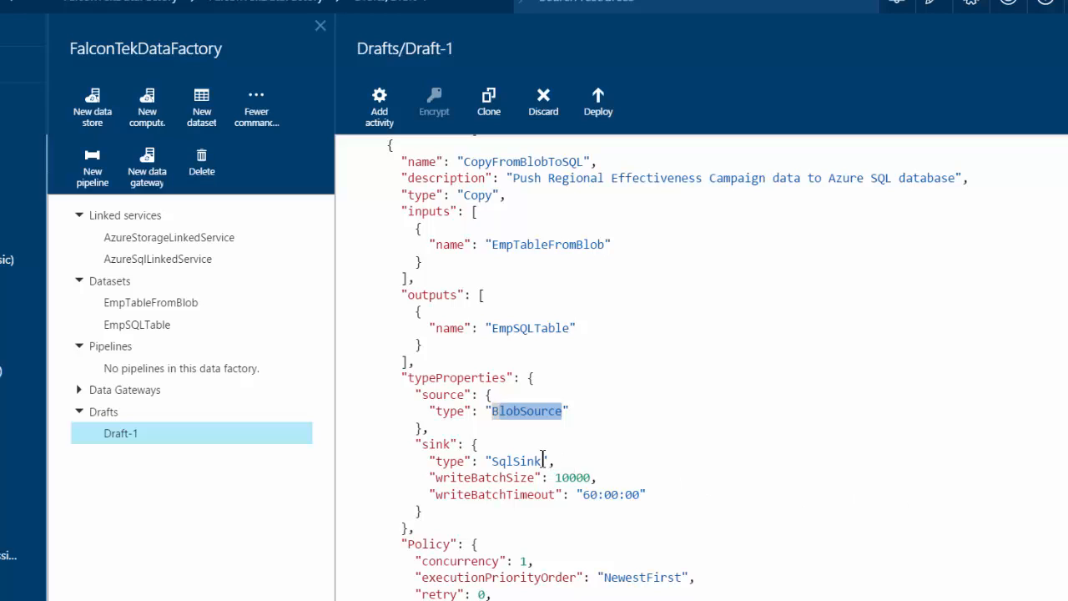
key(shift+Left)
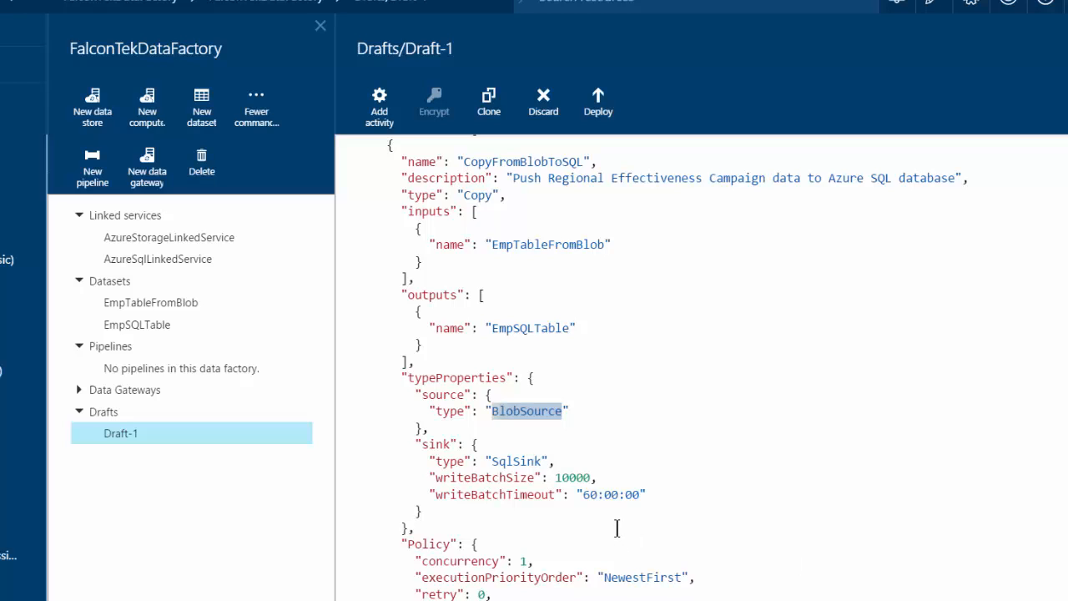
click(753, 507)
scroll(753, 507, down, 2)
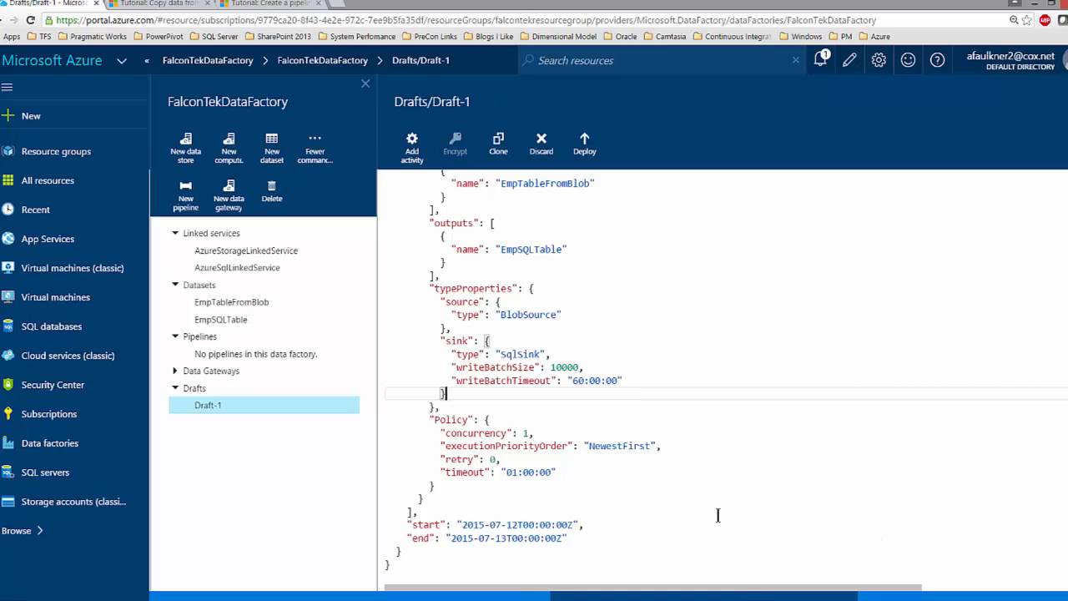
click(673, 512)
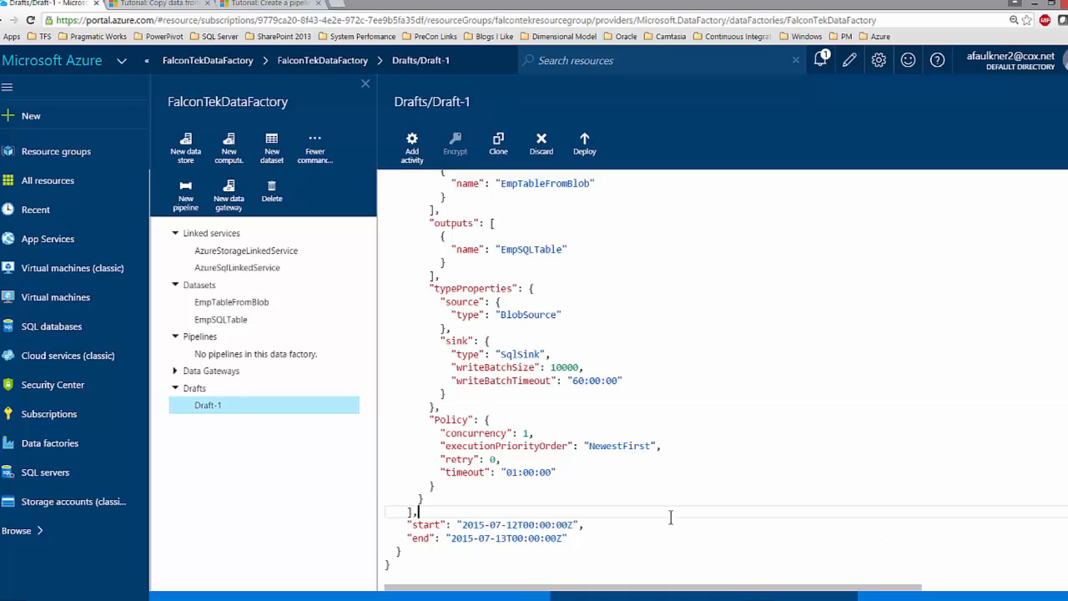
Set the pipeline's start value to 2016-04-15T00:00:00Z in the draft JSON
click(487, 524)
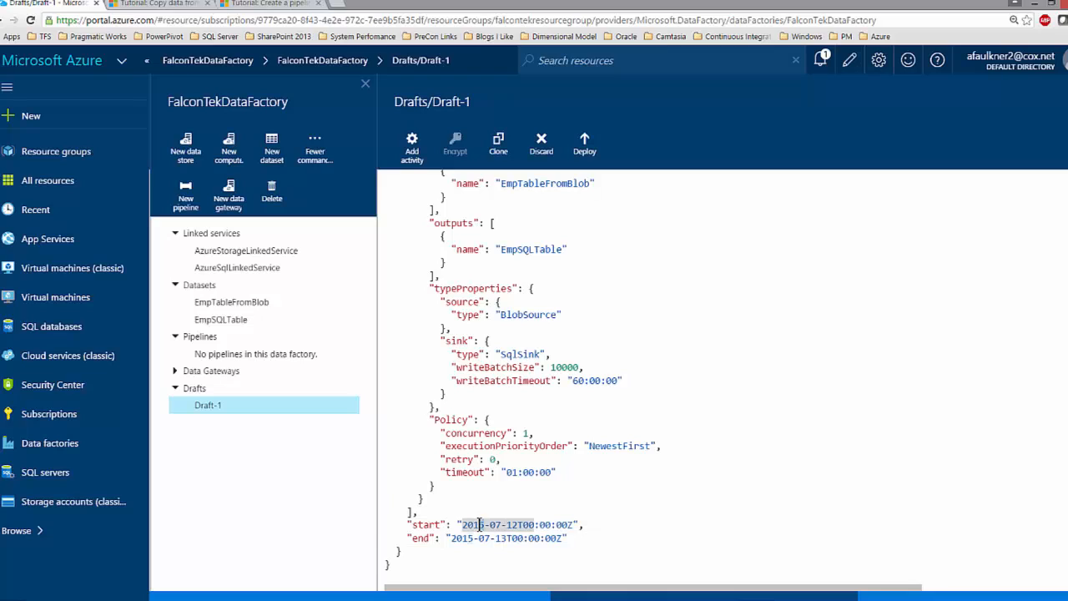
key(BackSpace)
text(6)
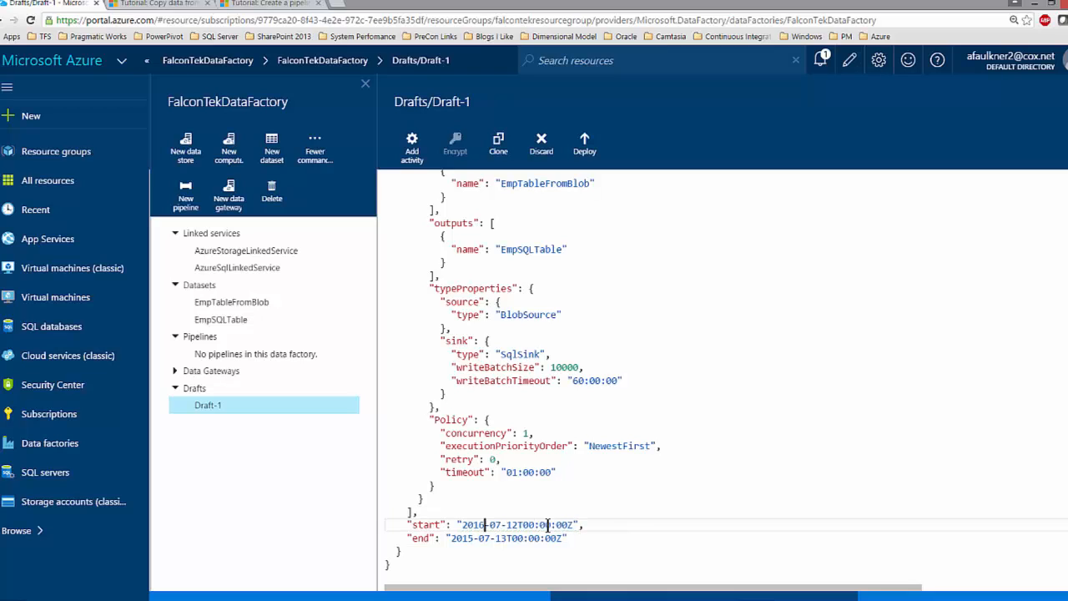
key(Right)
key(Right)
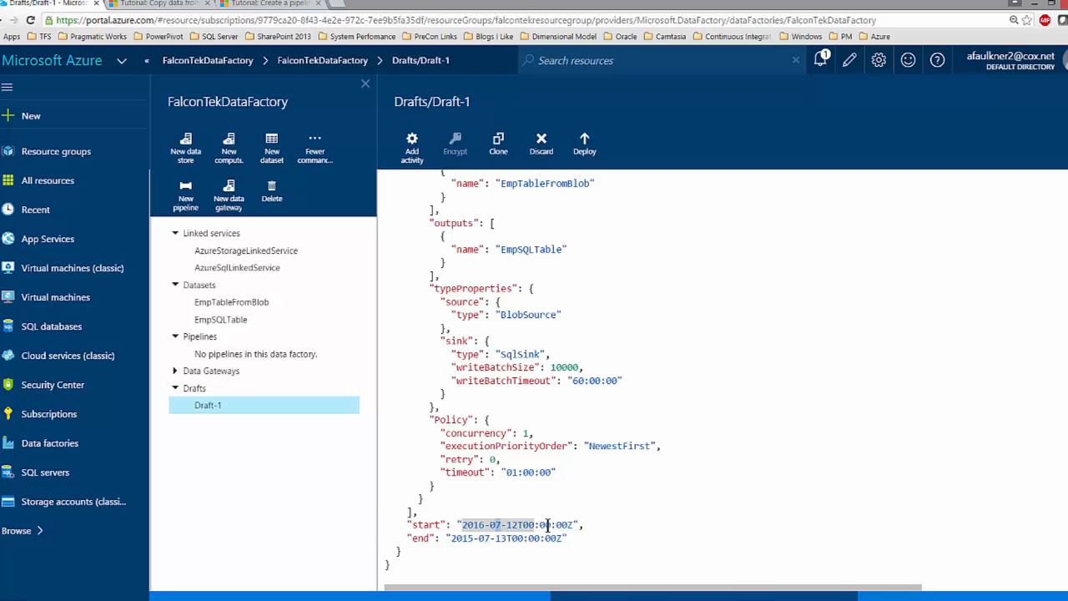
key(BackSpace)
text(4)
key(Right)
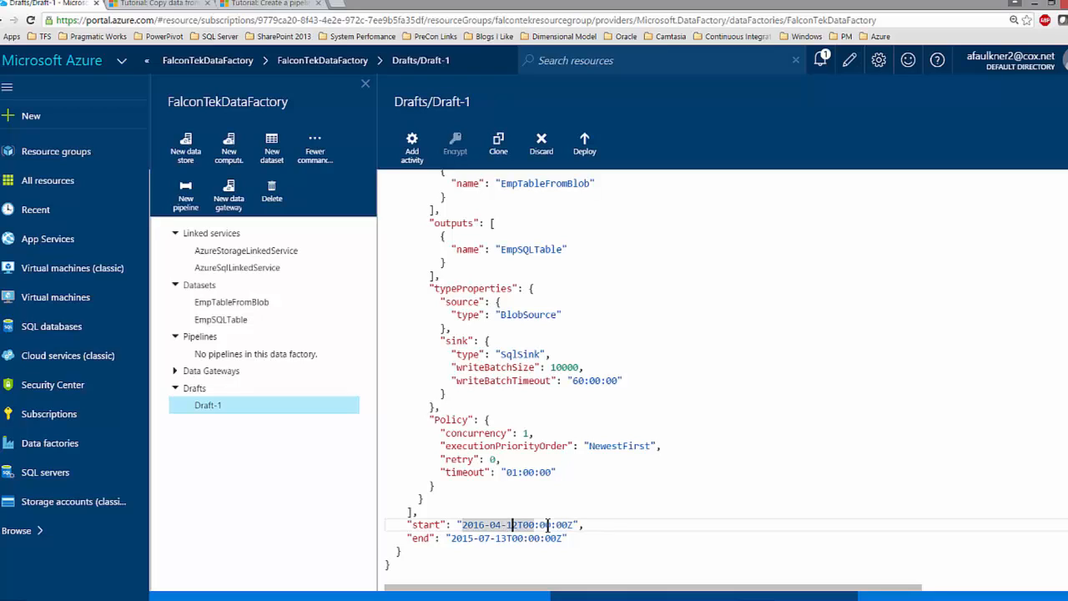
key(shift+Right)
text(5)
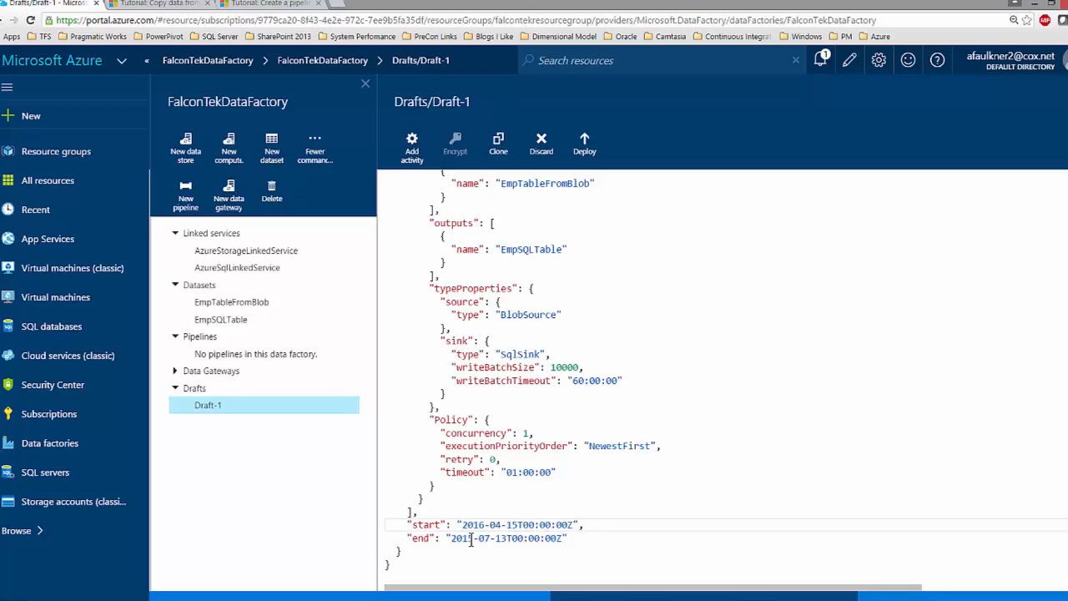
Set the pipeline's end value to 2016-04-16T00:00:00Z in the draft JSON
click(468, 538)
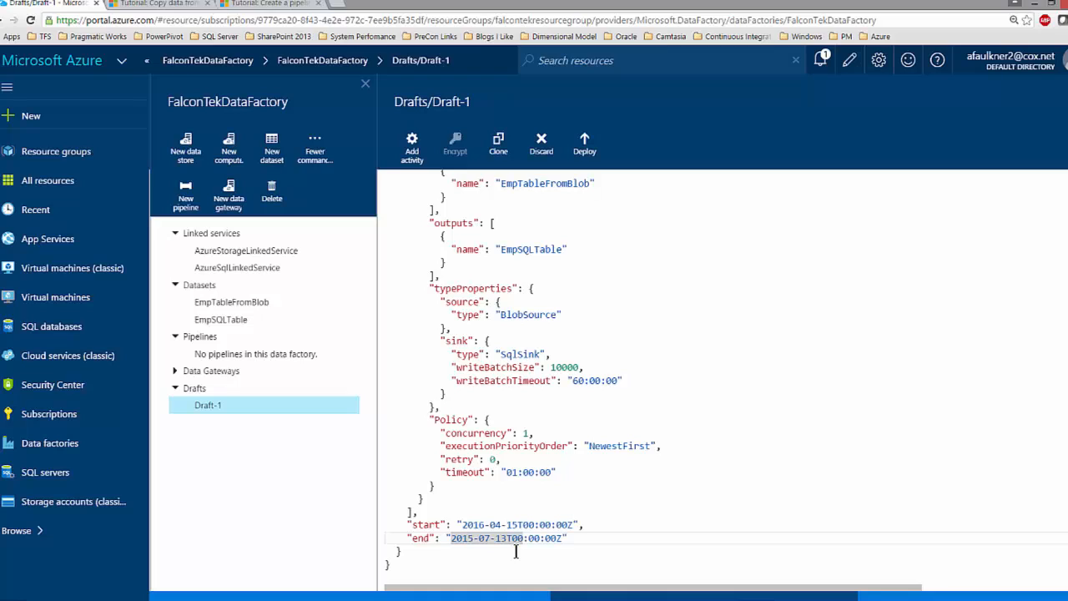
key(shift+Right)
text(6)
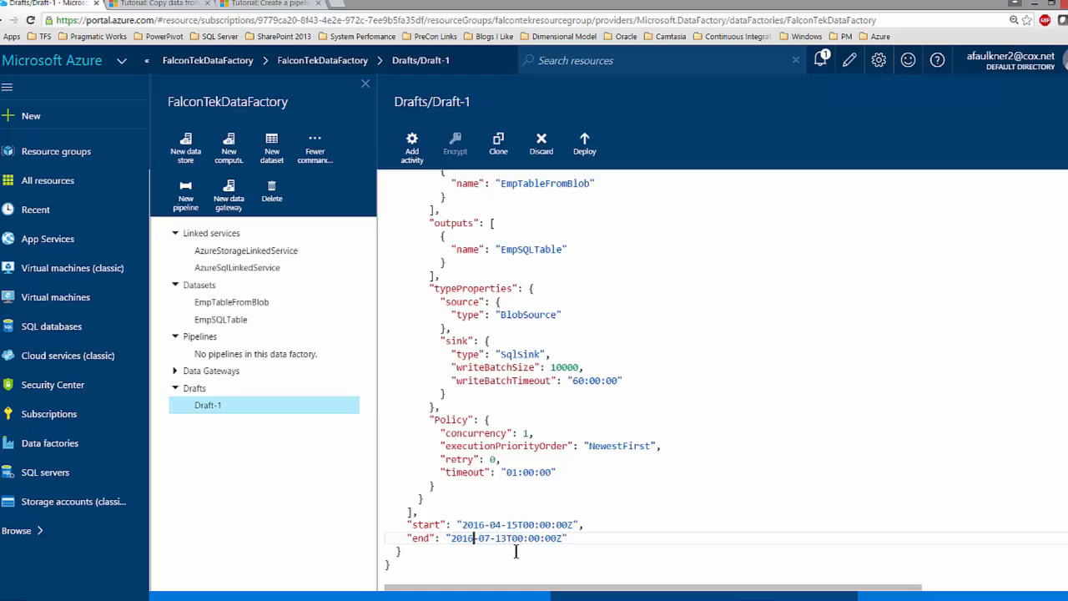
key(Right)
key(Right)
key(shift+Right)
text(4)
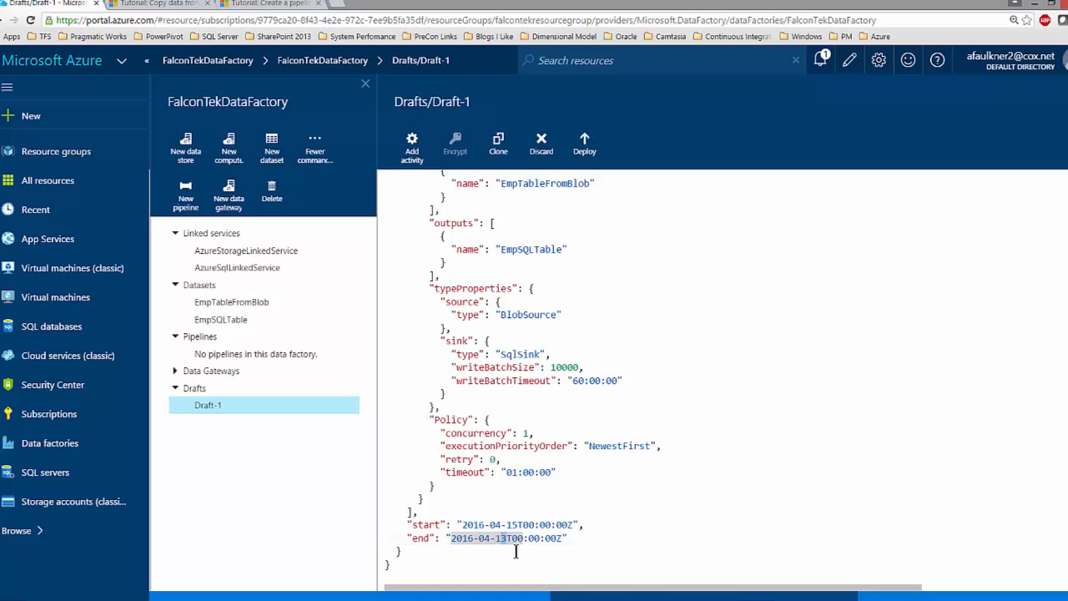
key(shift+Right)
text(6)
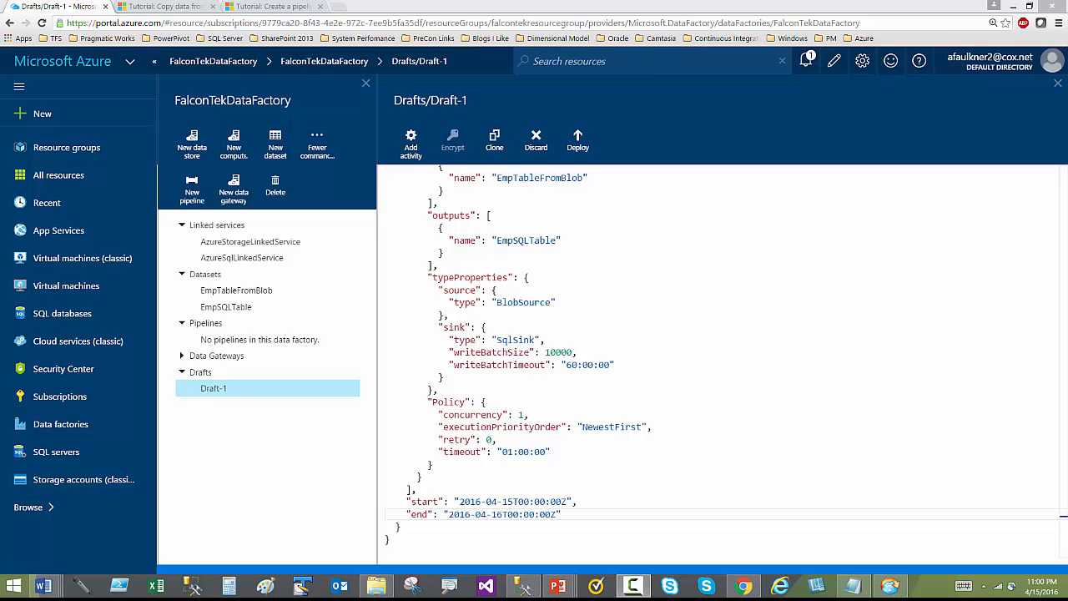
Deploy the pipeline draft, and close the editor and authoring blades to return to the FalconTekDataFactory overview
click(579, 145)
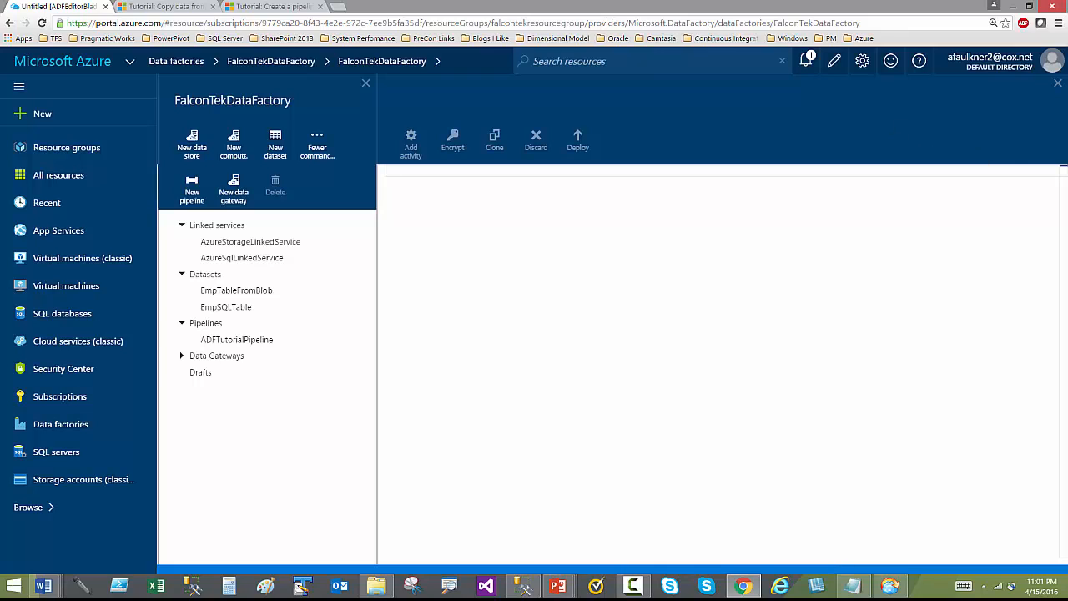
click(1057, 83)
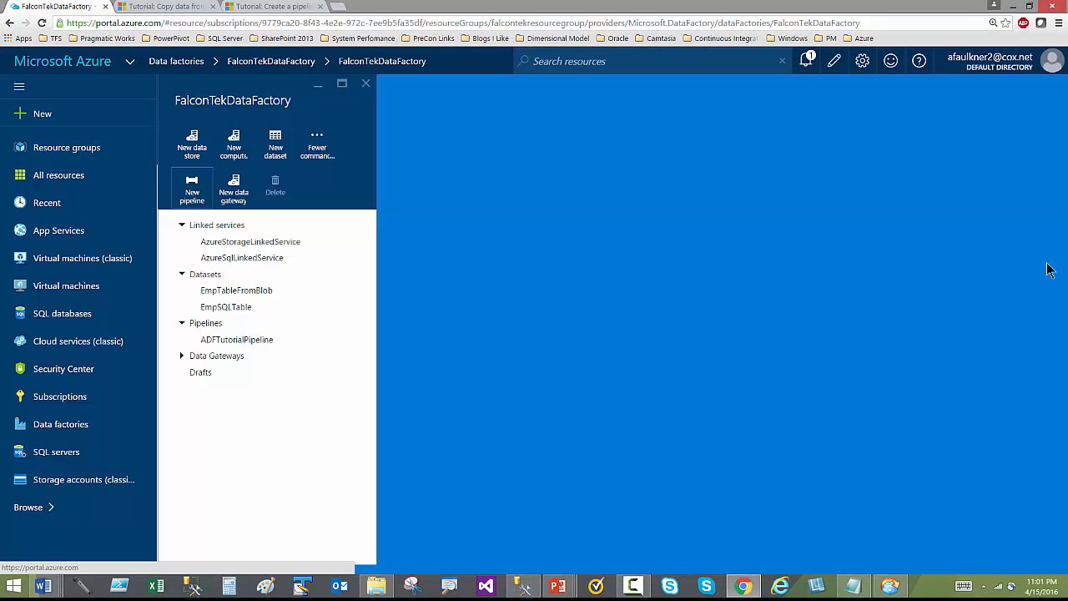
click(366, 84)
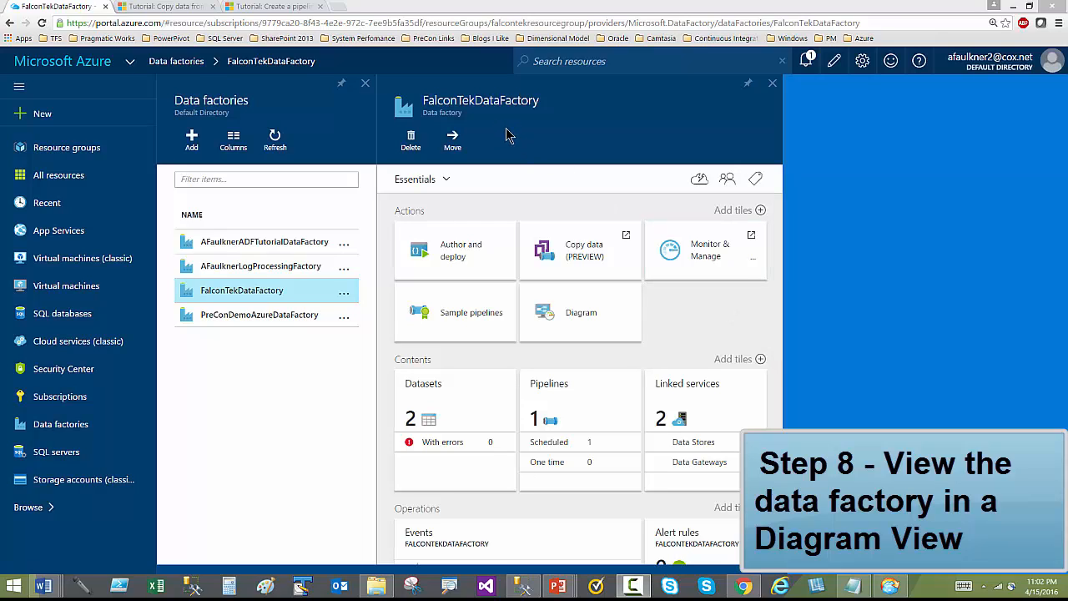
View the data factory's diagram, open ADFTutorialPipeline to inspect its copy activity, and return to the data factory level
click(557, 311)
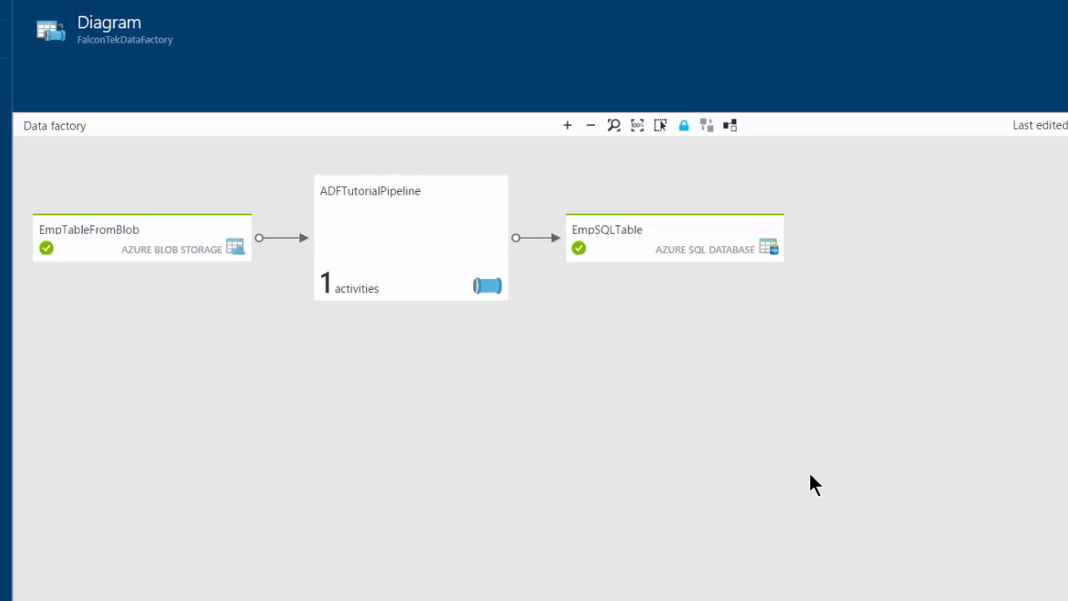
click(416, 260)
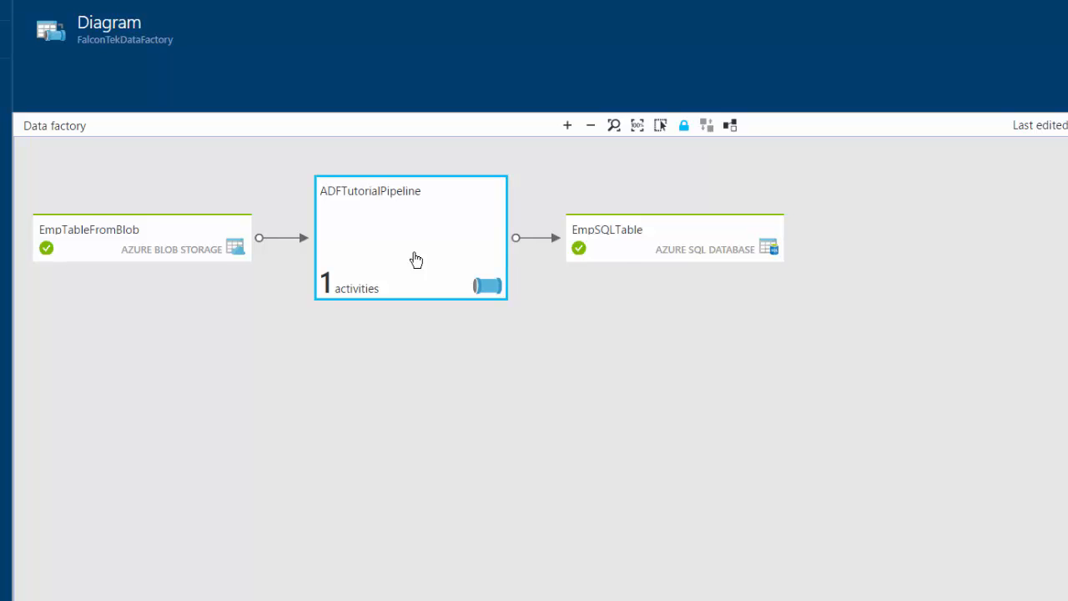
right_click(416, 260)
click(445, 286)
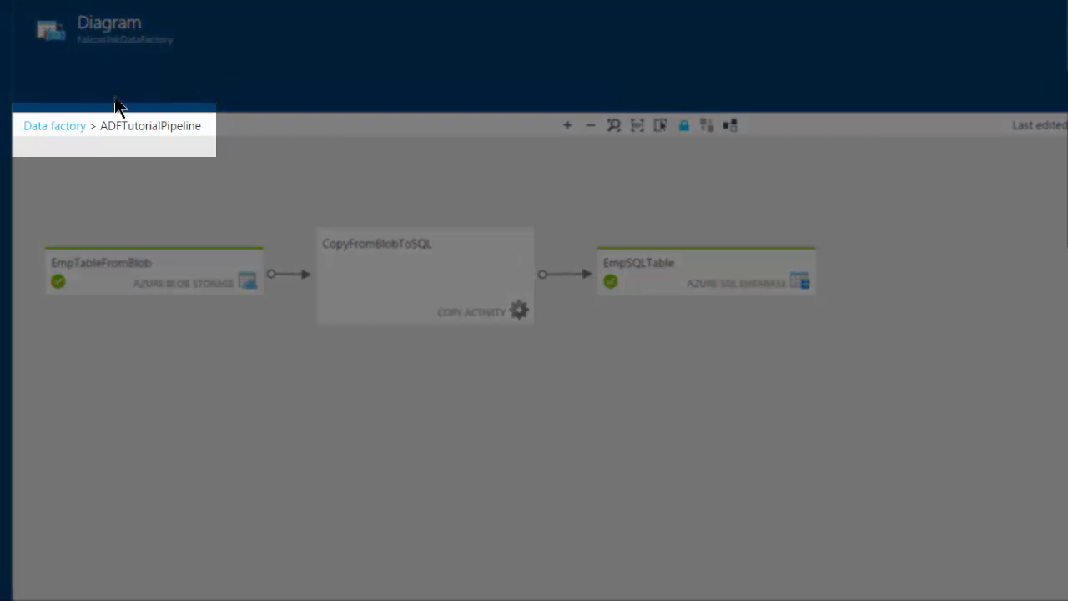
click(69, 127)
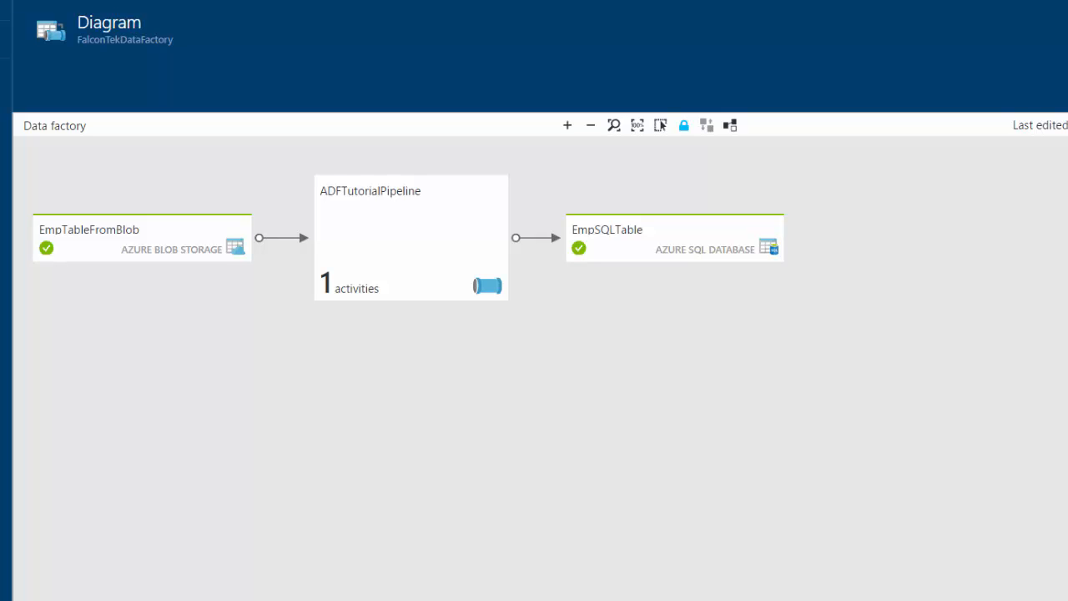
Review the Datasets, Pipelines and Linked services summaries in the FalconTekDataFactory overview
scroll(534, 351, left, 7)
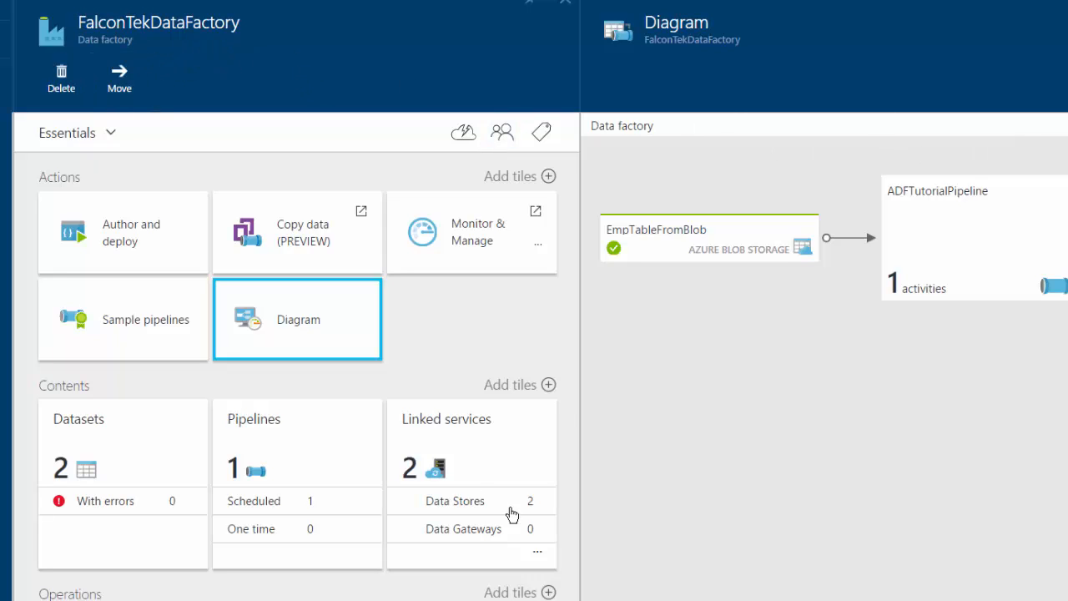
mouse_move(366, 494)
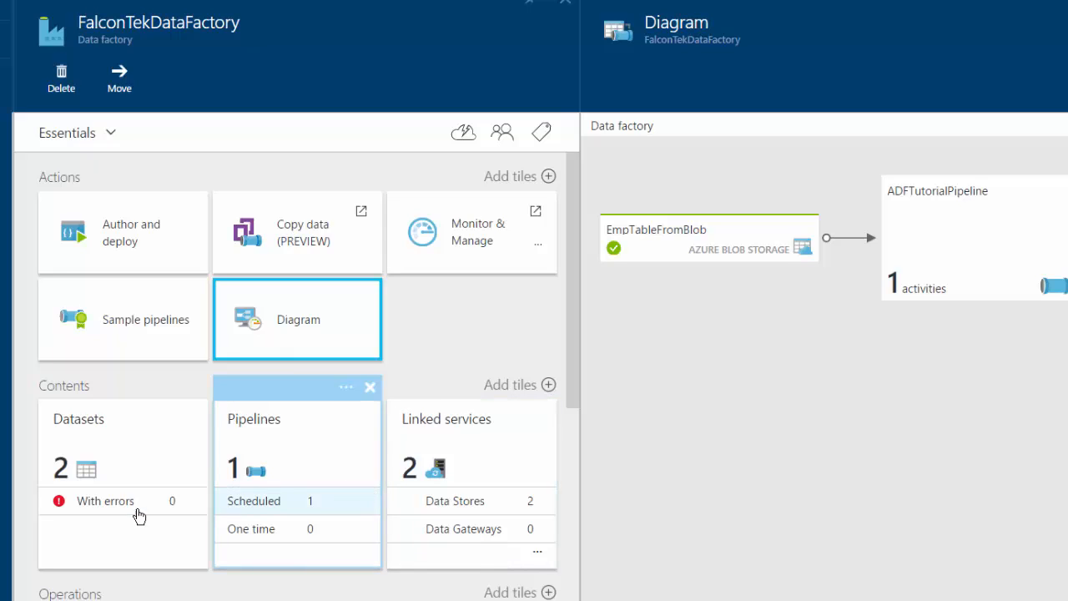
mouse_move(126, 490)
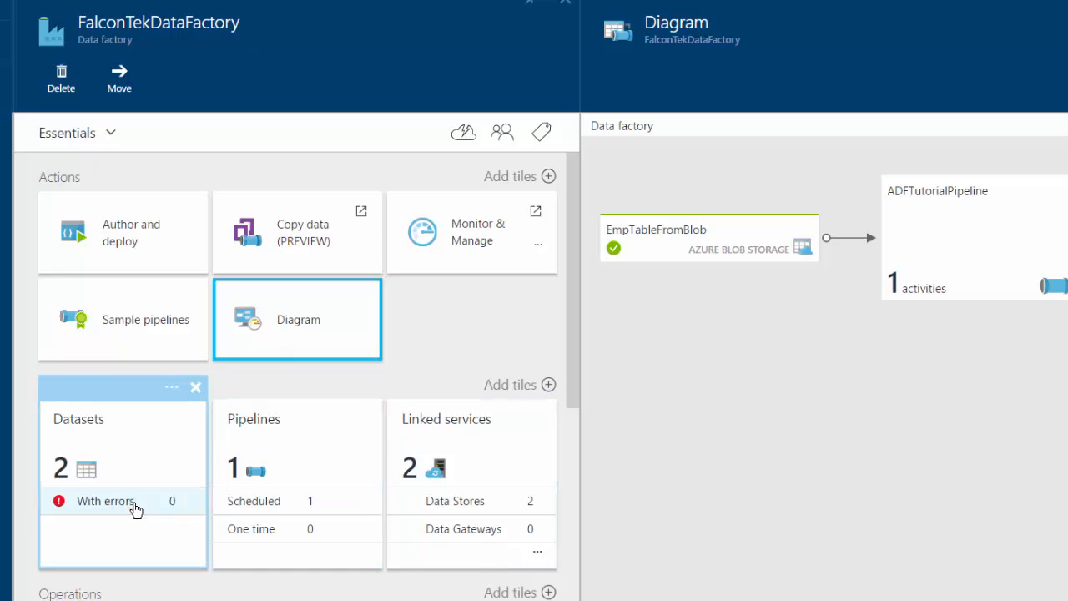
mouse_move(265, 506)
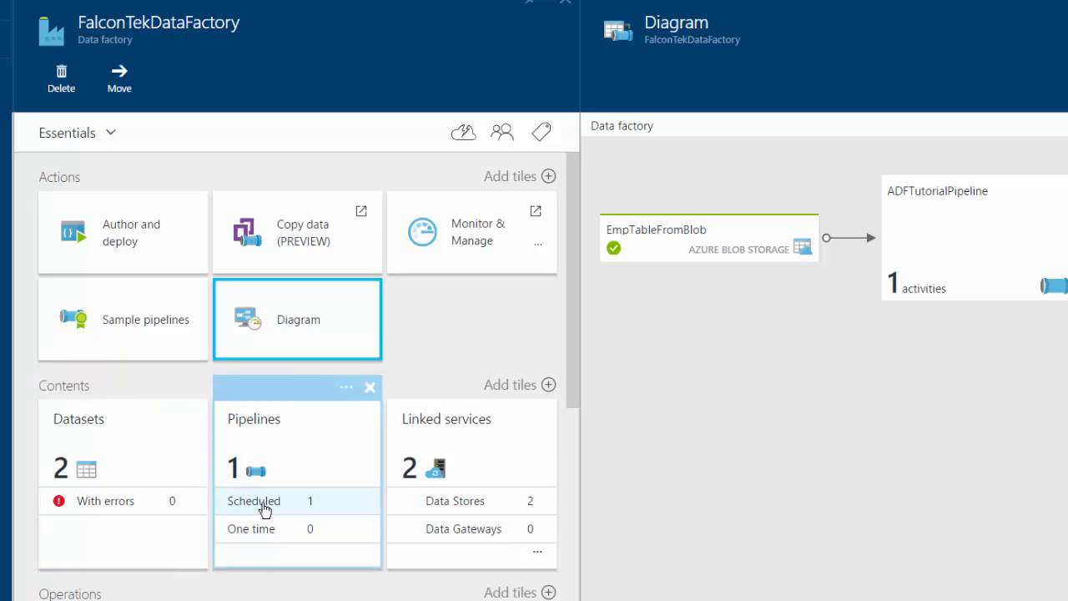
mouse_move(460, 494)
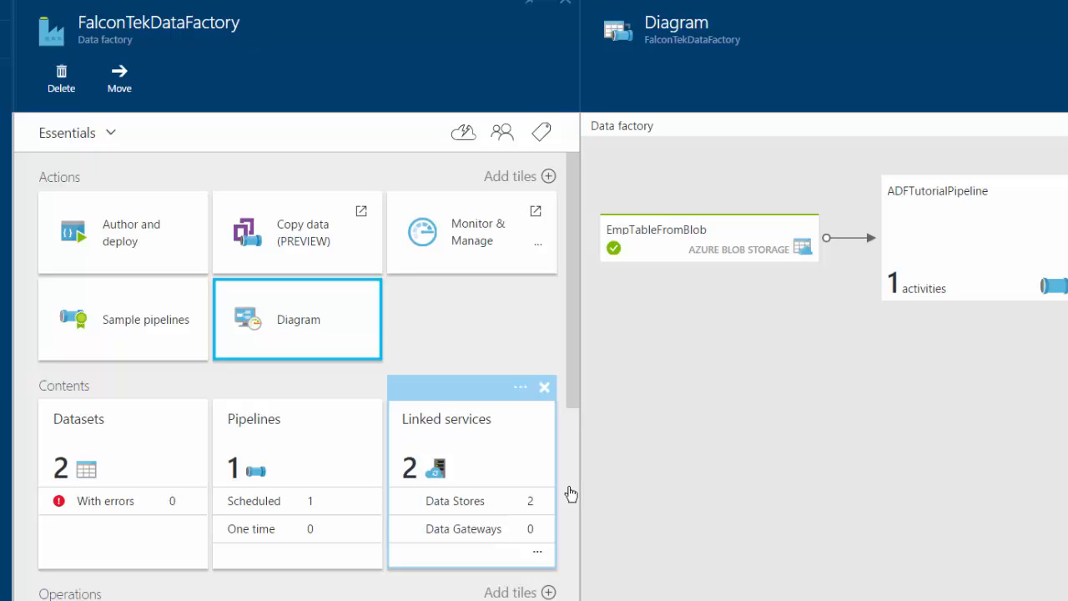
mouse_move(146, 473)
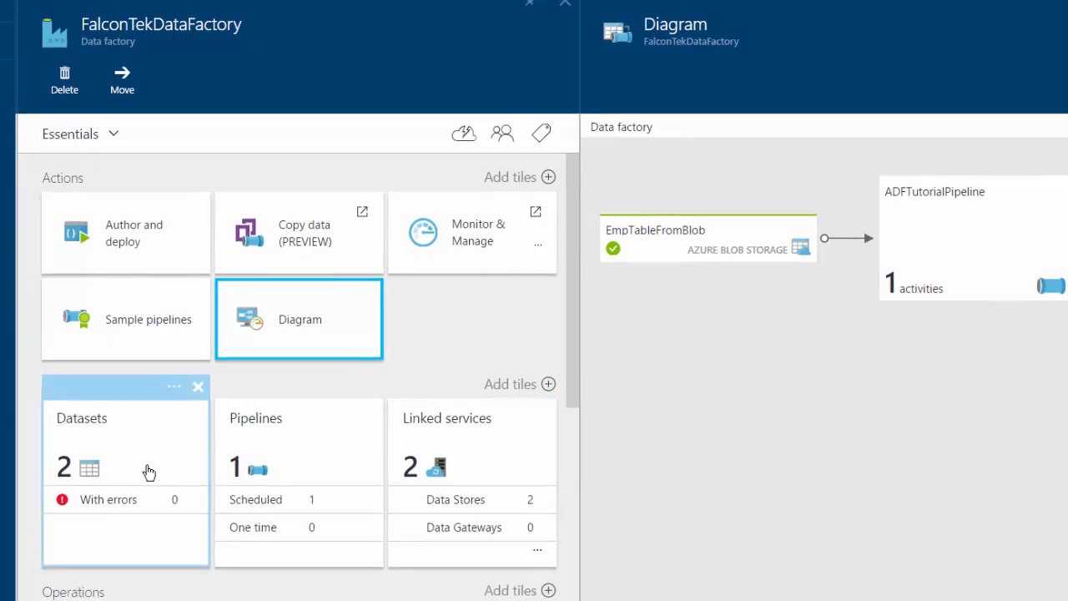
Open the EmpTableFromBlob dataset from the data factory's datasets and examine its recently updated slices
click(168, 463)
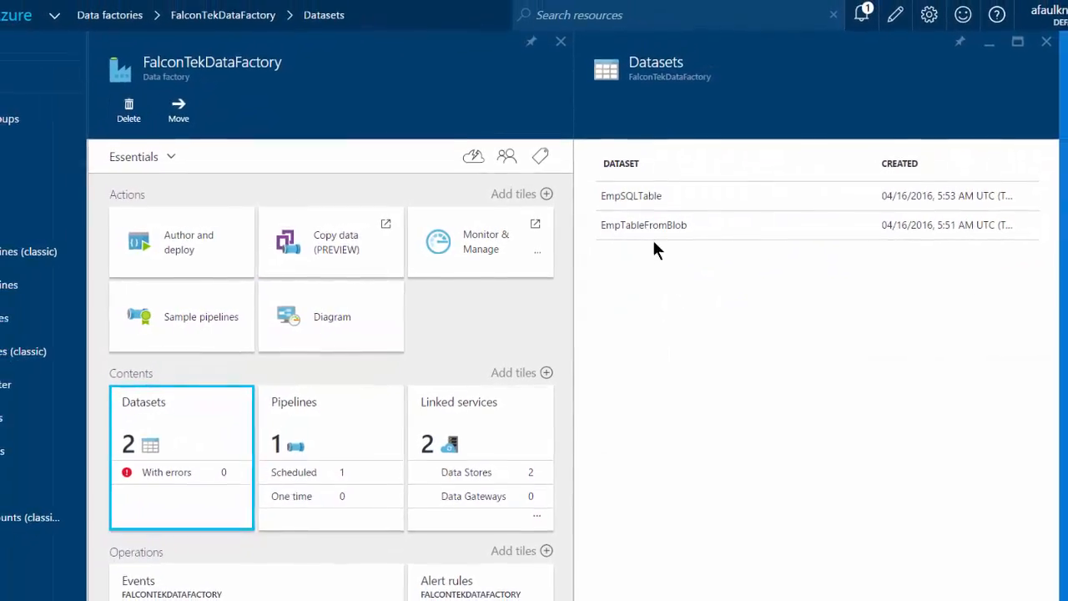
click(651, 227)
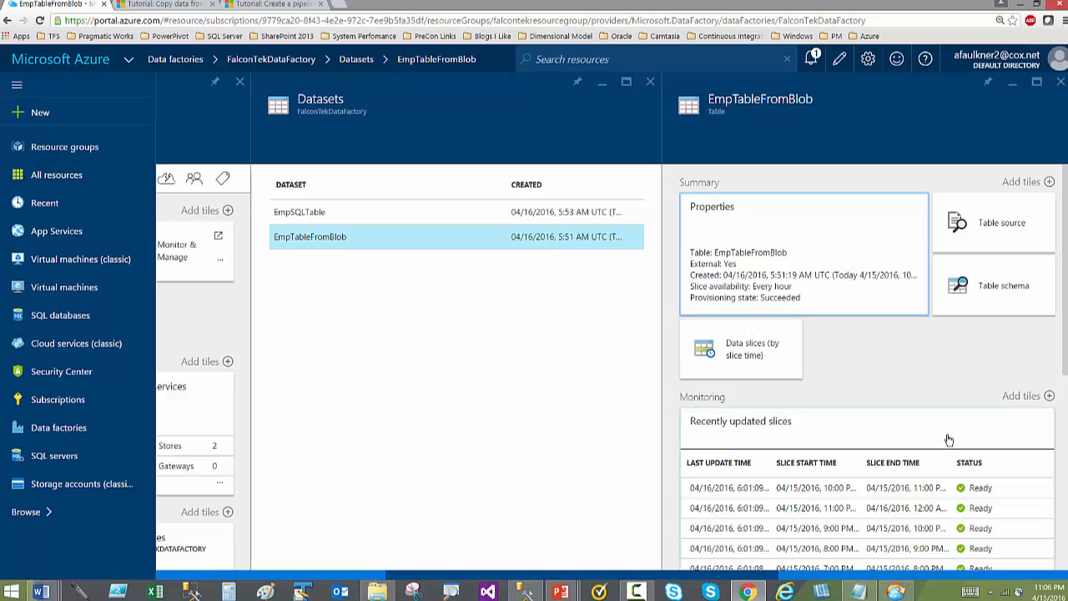
scroll(1066, 337, down, 5)
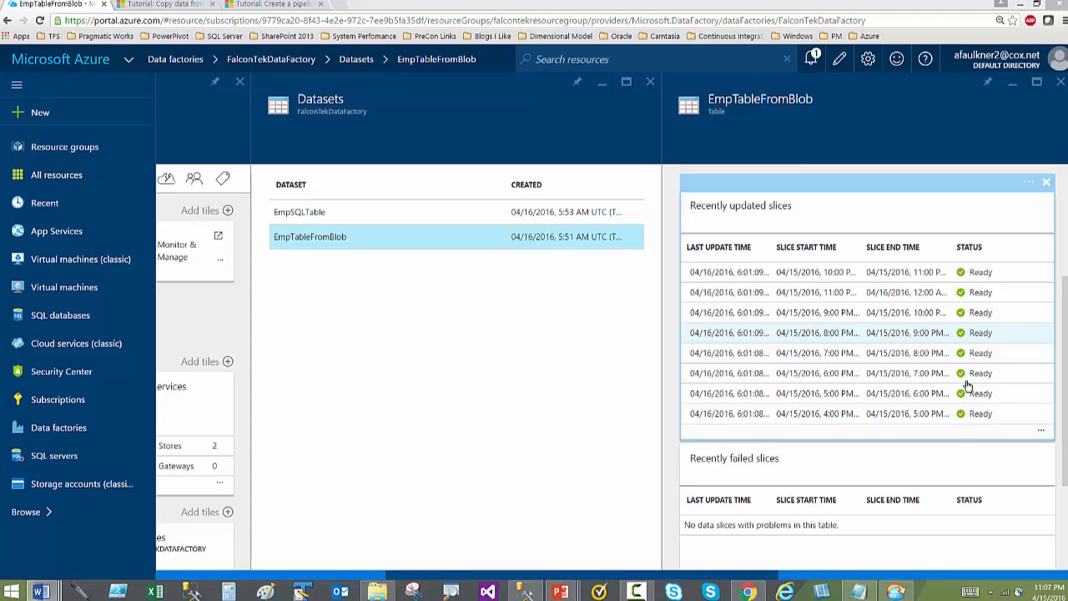
Switch to the blob storage explorer and check the contents of falcontekcontainer in falcontekblobstorage1
click(896, 592)
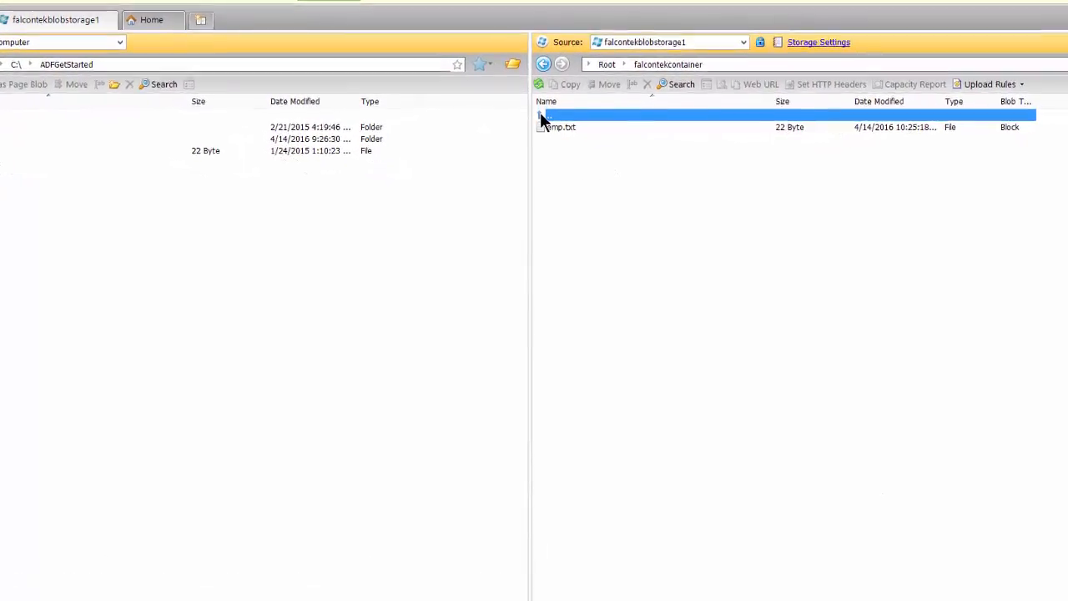
click(543, 64)
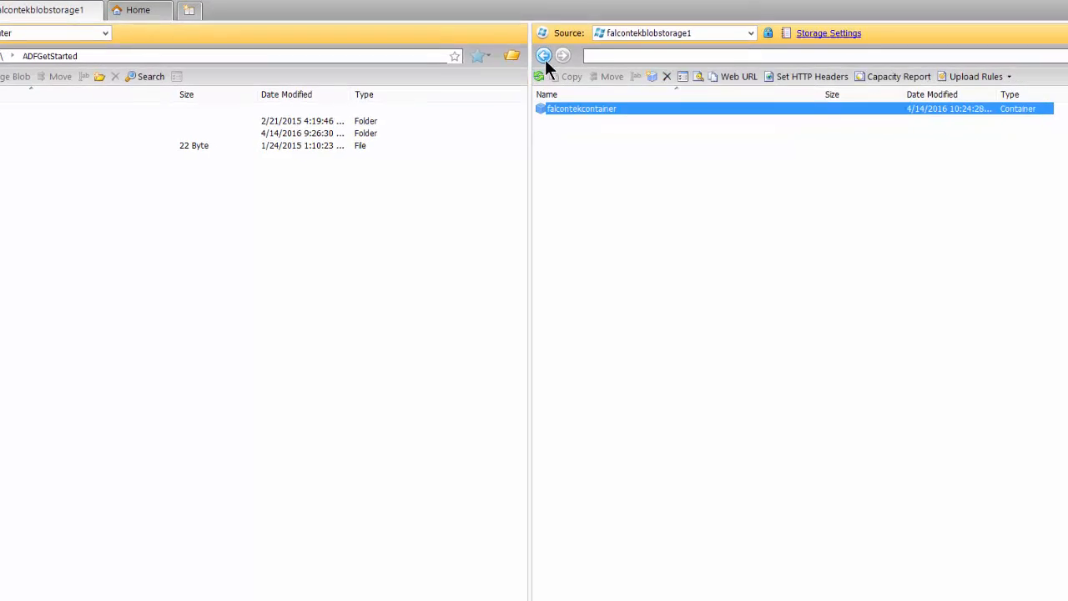
double_click(585, 101)
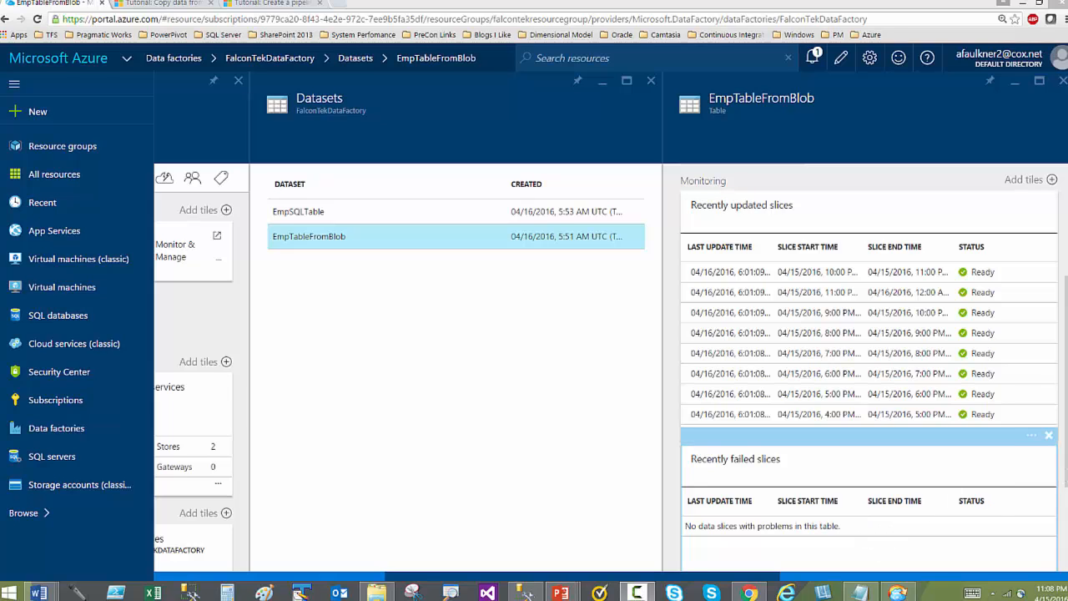
Back in the Azure portal, examine EmpTableFromBlob's recently failed slices and the options available for that tile
scroll(991, 501, down, 3)
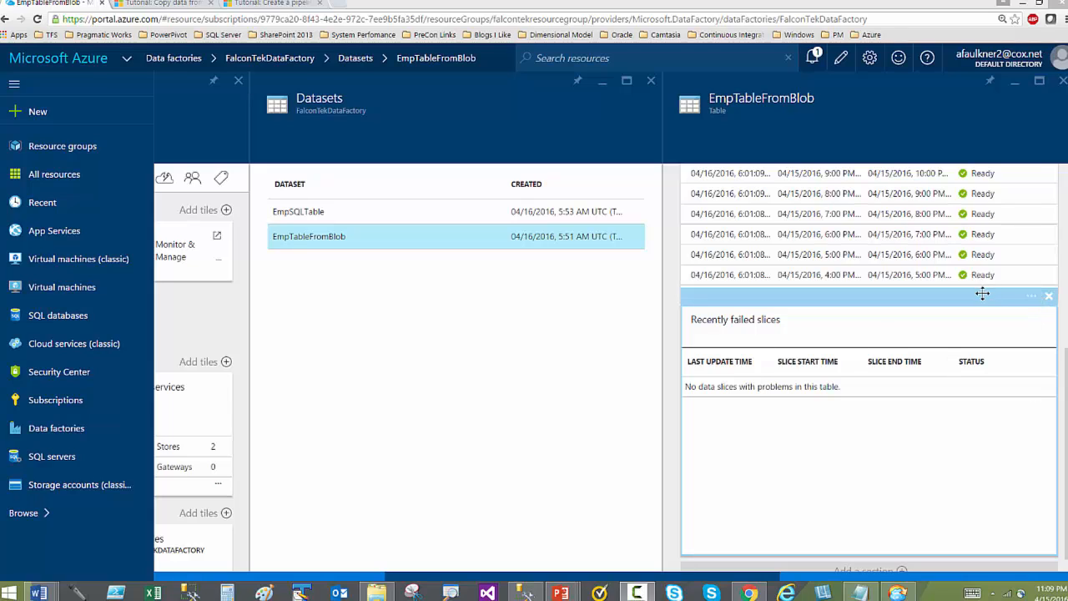
click(1031, 297)
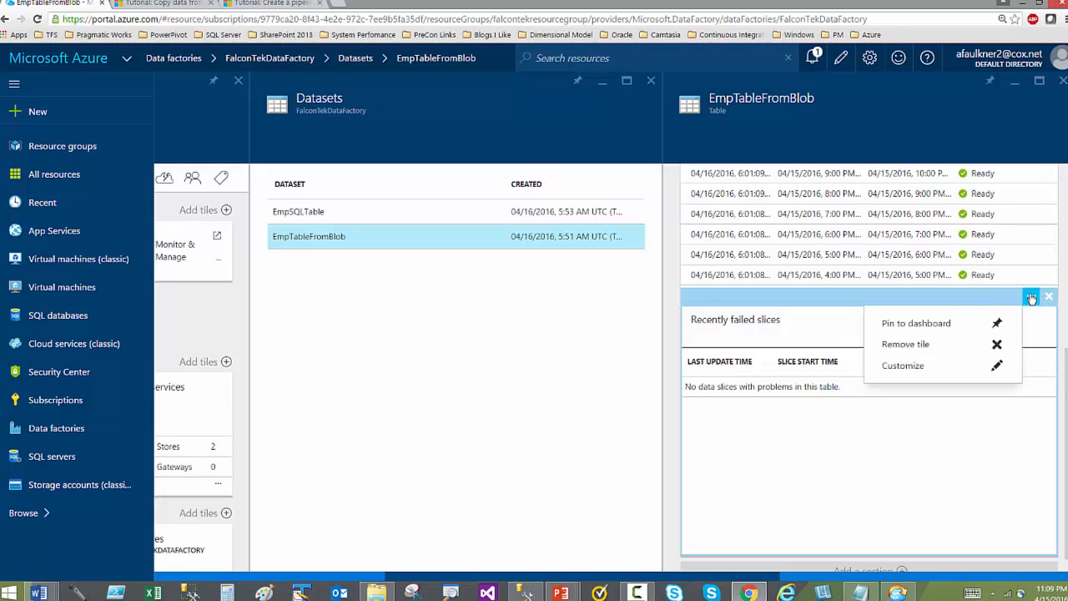
click(1029, 298)
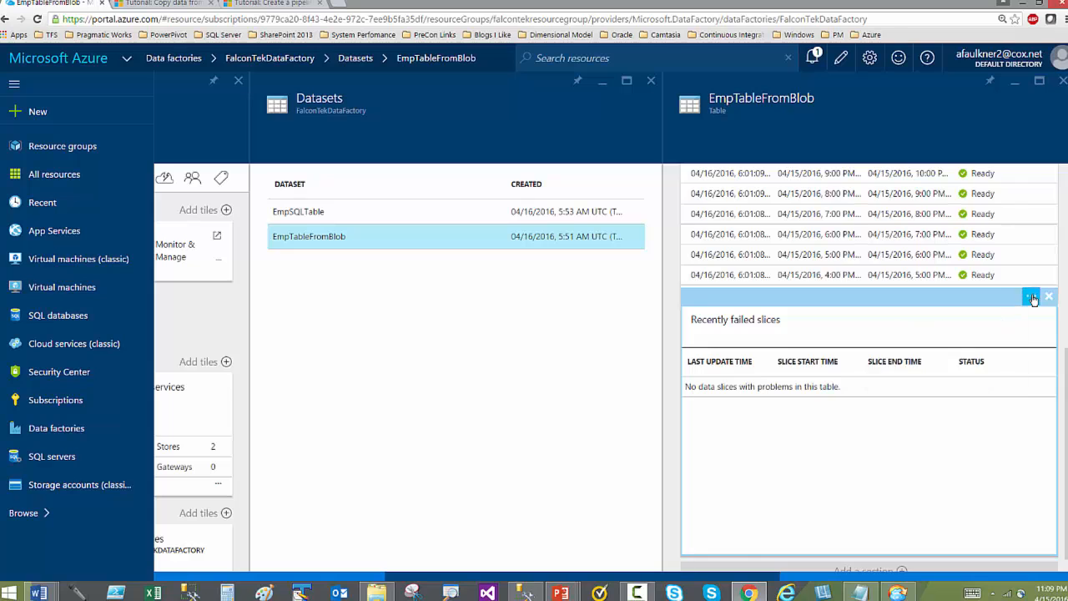
Open the full list of EmpTableFromBlob's data slices by update time, check their statuses, and return to the Datasets list
scroll(1032, 299, up, 4)
scroll(1033, 300, down, 4)
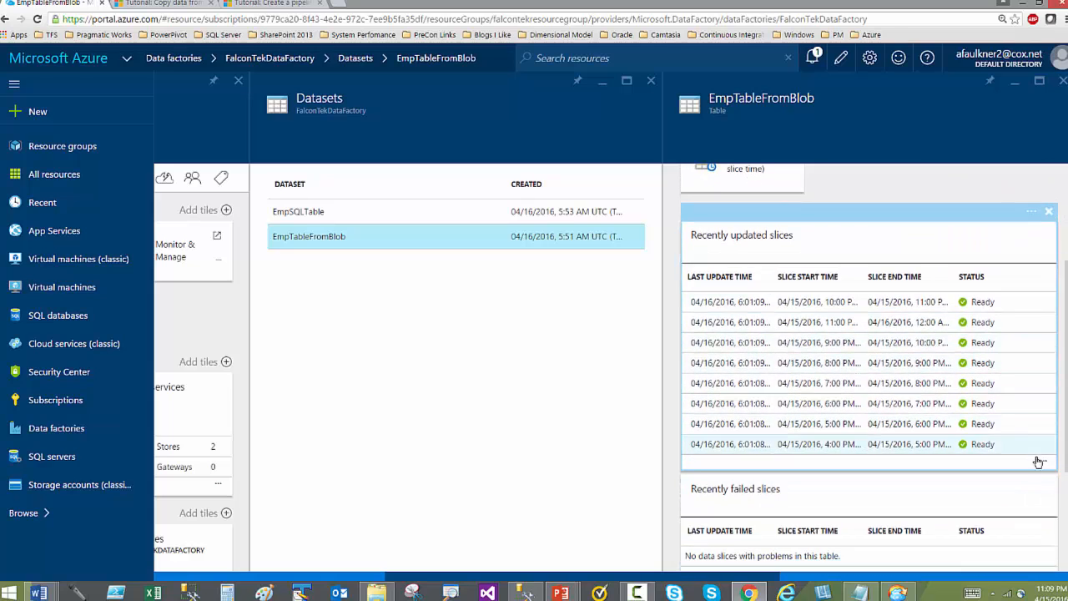
click(1045, 462)
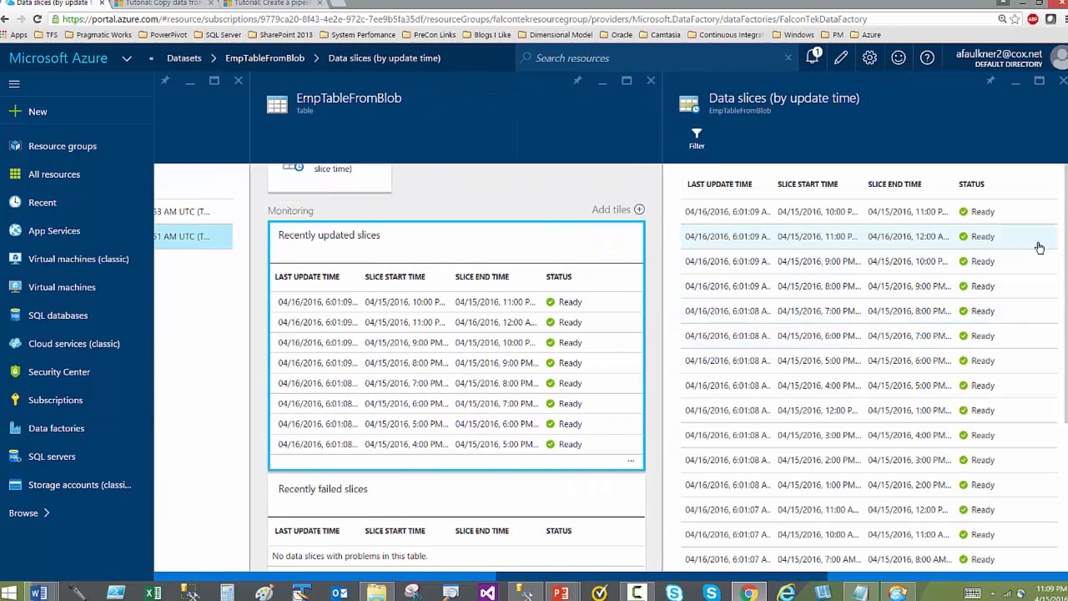
scroll(1038, 246, down, 1)
scroll(868, 367, down, 3)
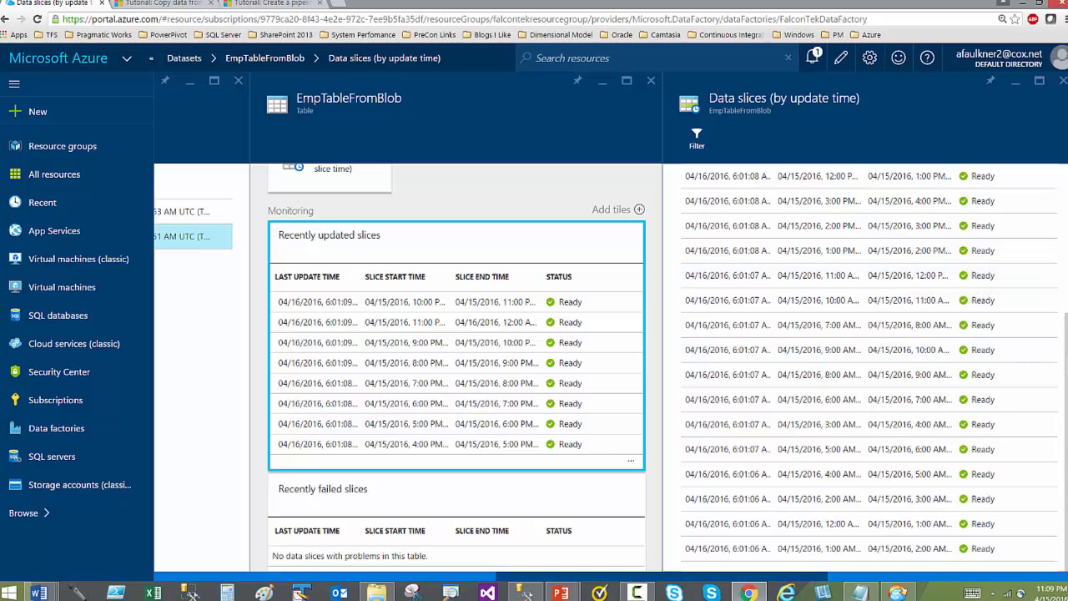
drag(1065, 442, 1066, 351)
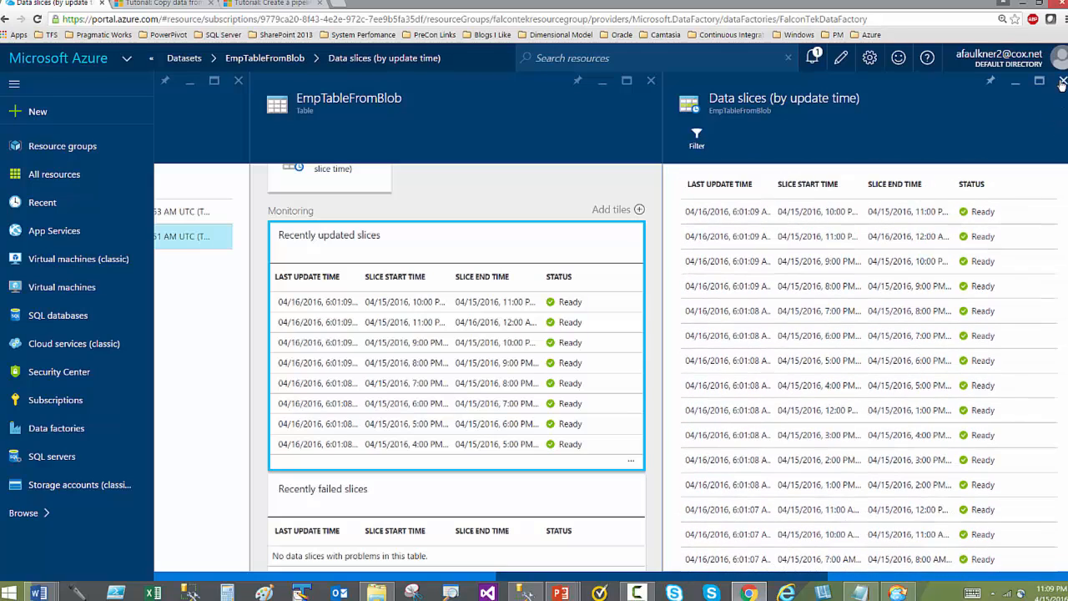
click(1062, 80)
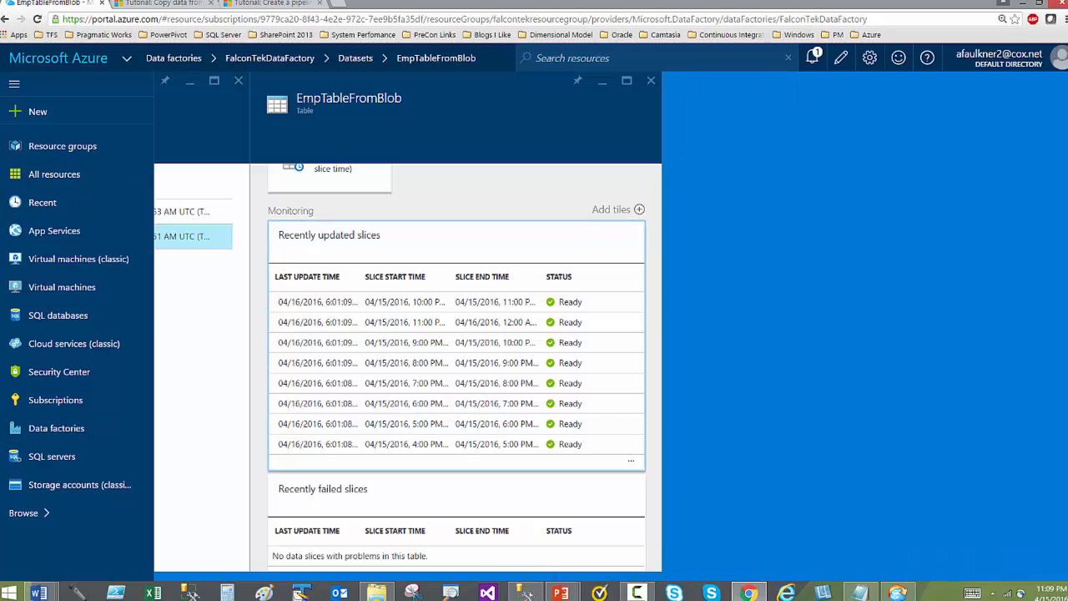
click(651, 81)
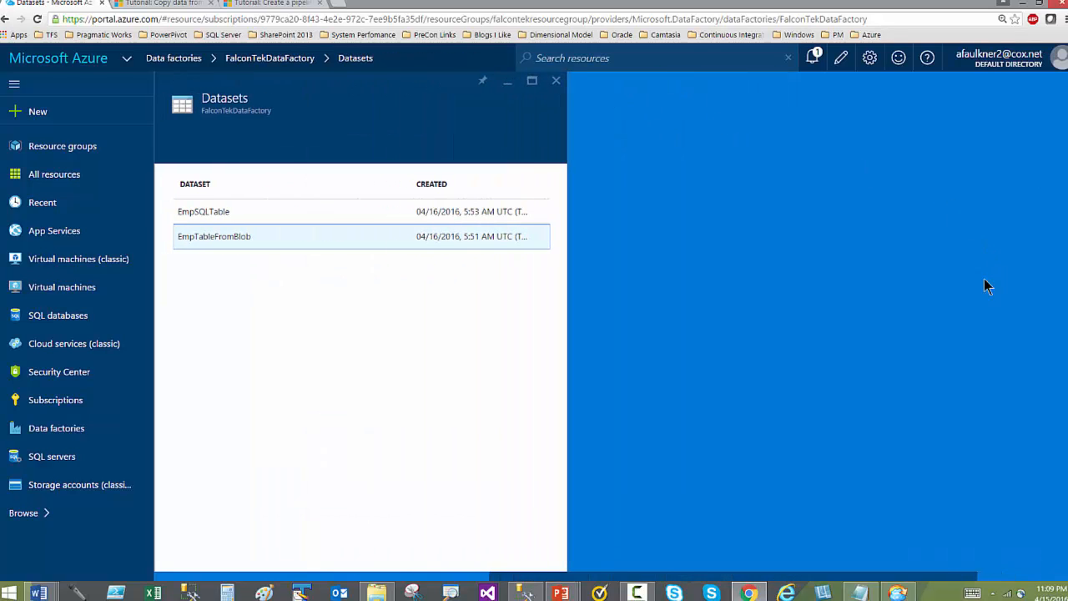
Open the EmpSQLTable dataset and examine its recently updated slices, including the full list of data slices by update time
click(271, 215)
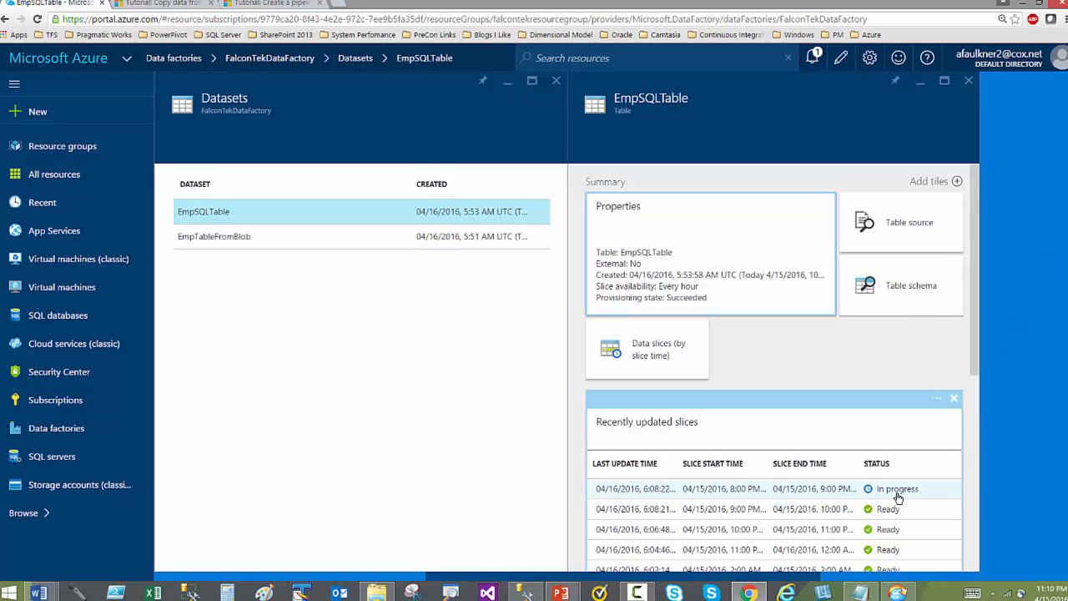
drag(977, 361, 972, 447)
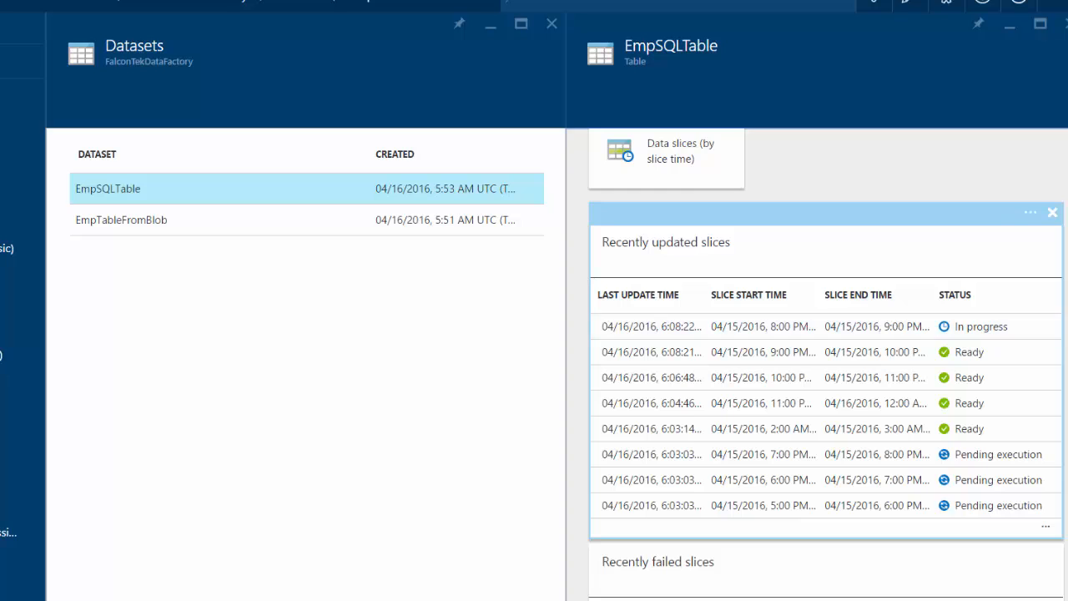
scroll(826, 363, down, 3)
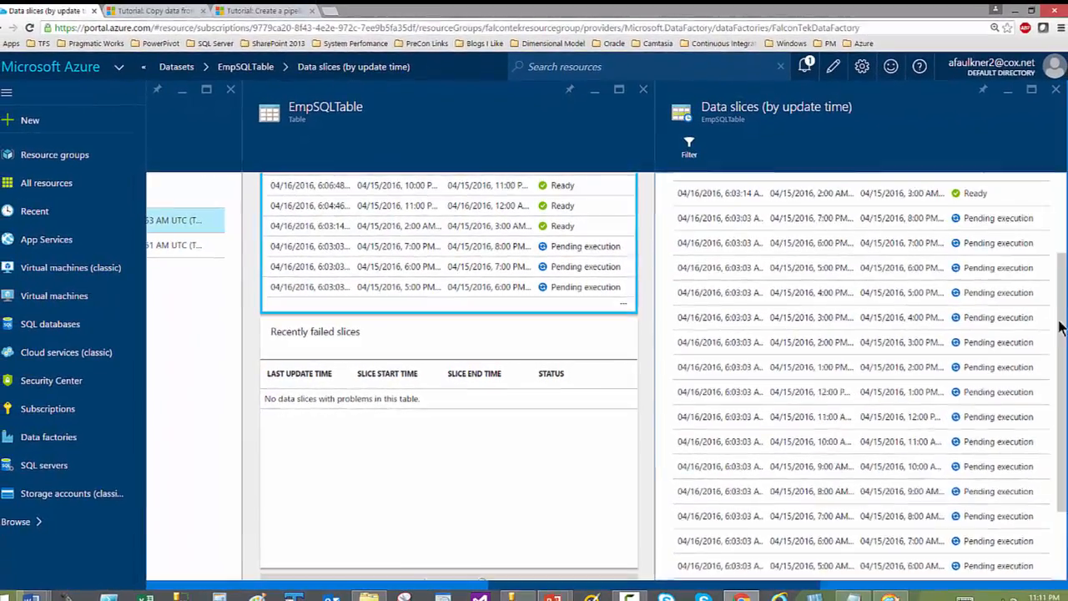
scroll(1064, 382, down, 5)
drag(1064, 382, 1059, 240)
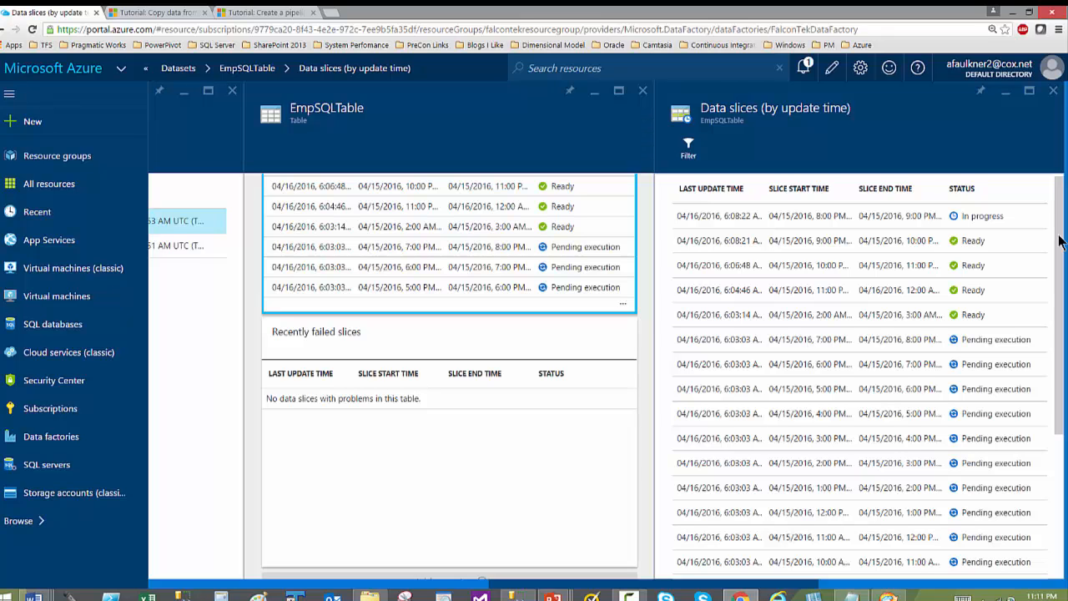
Open EmpSQLTable's in-progress 7:00 PM data slice and examine its properties, activity runs and upstream slices
click(890, 223)
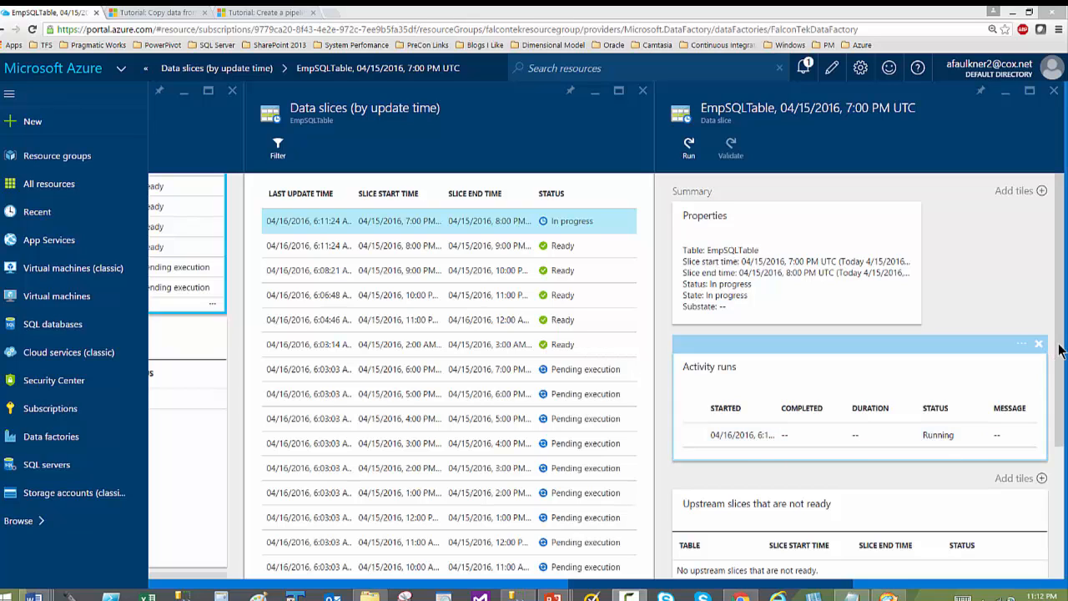
scroll(1065, 402, down, 2)
scroll(1065, 402, down, 2)
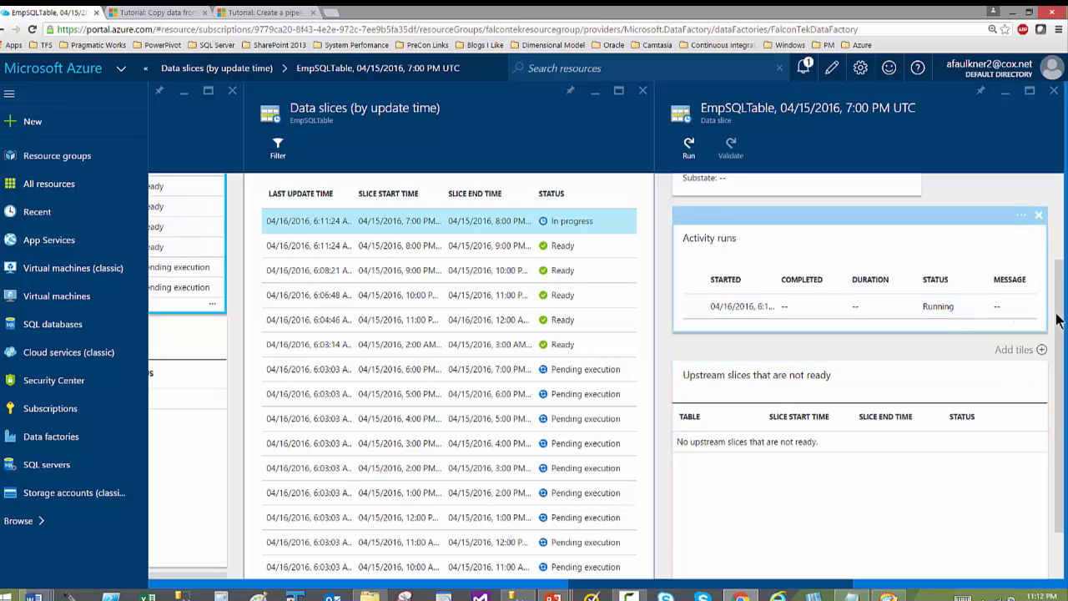
scroll(1060, 315, up, 4)
scroll(1059, 315, up, 1)
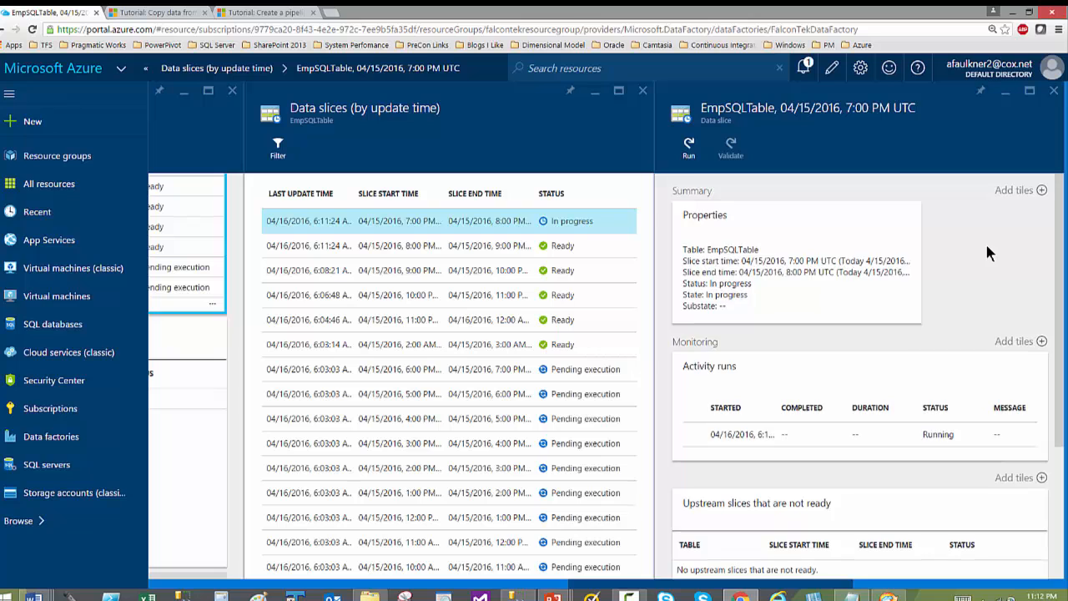
Open the activity run of EmpSQLTable's 8:00 PM slice and review its run details
scroll(986, 247, down, 2)
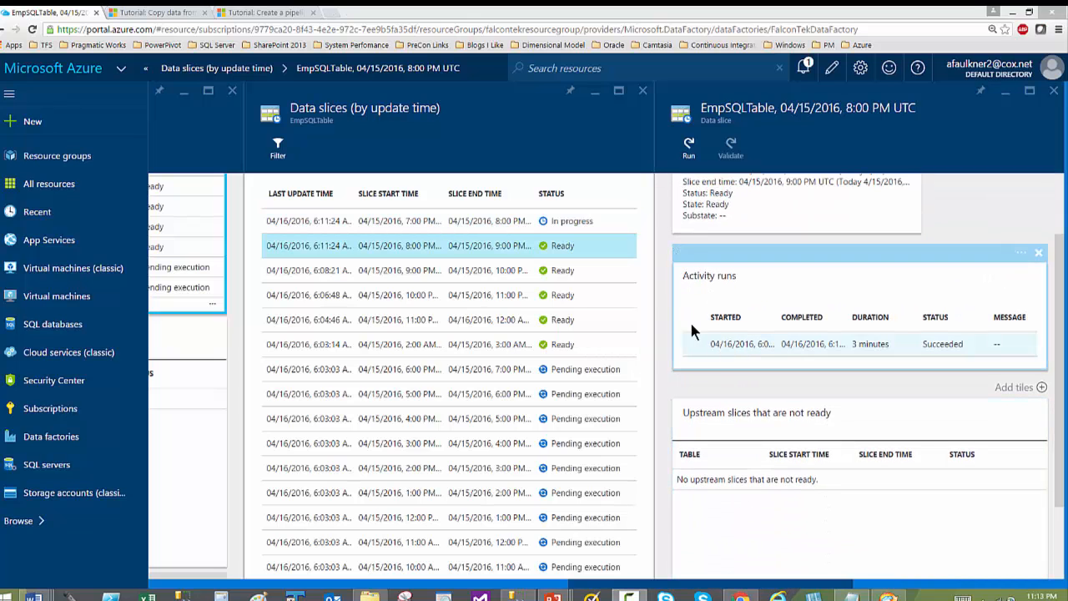
click(757, 345)
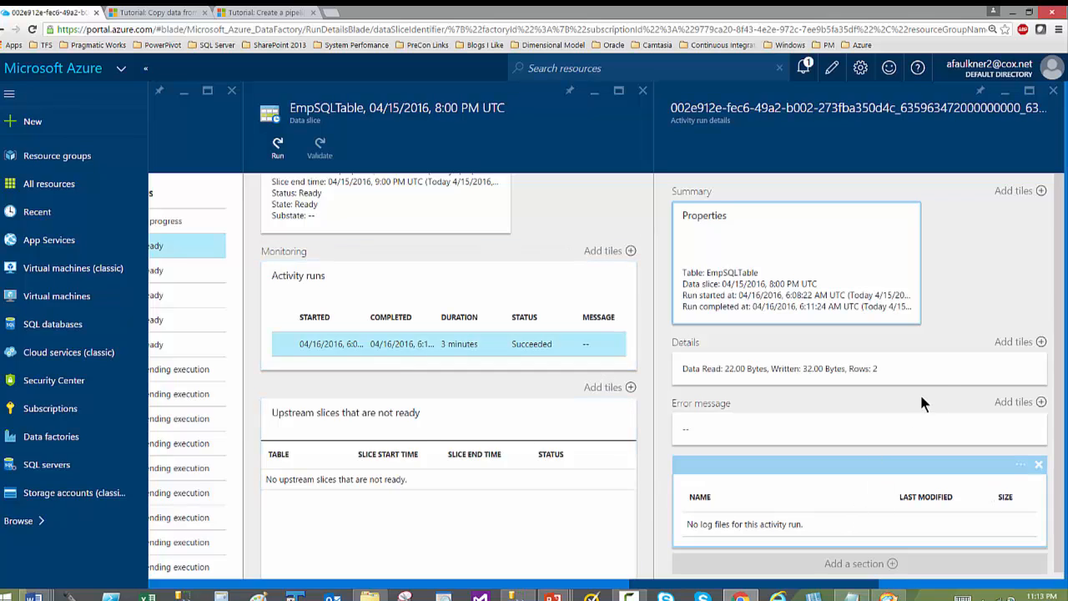
scroll(942, 380, down, 1)
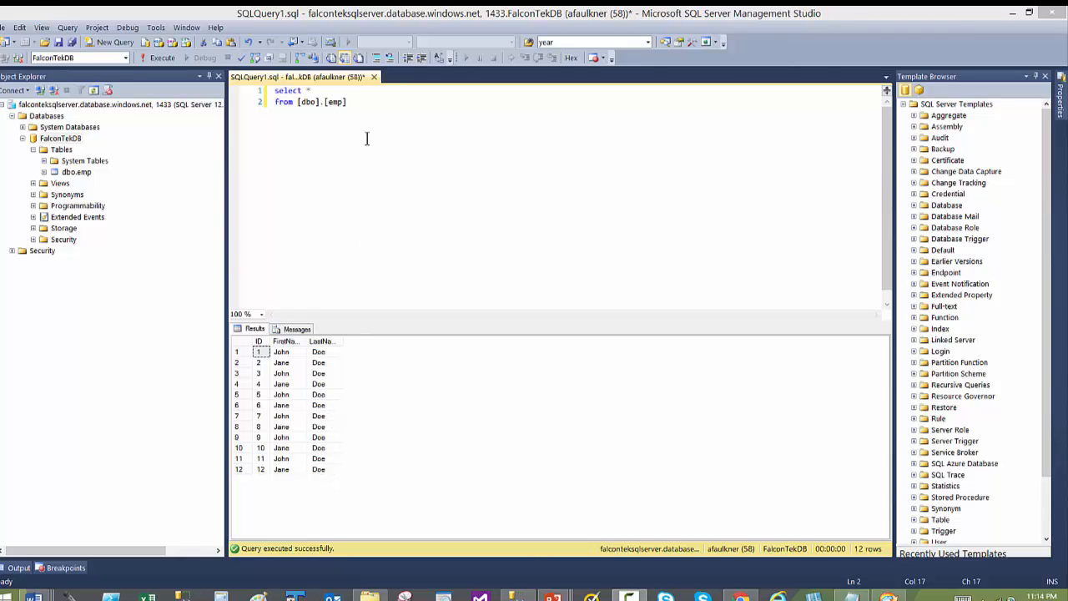
In SQL Server Management Studio, rerun the "select * from [dbo].[emp]" query on FalconTekDB to check the copied rows
drag(359, 103, 273, 88)
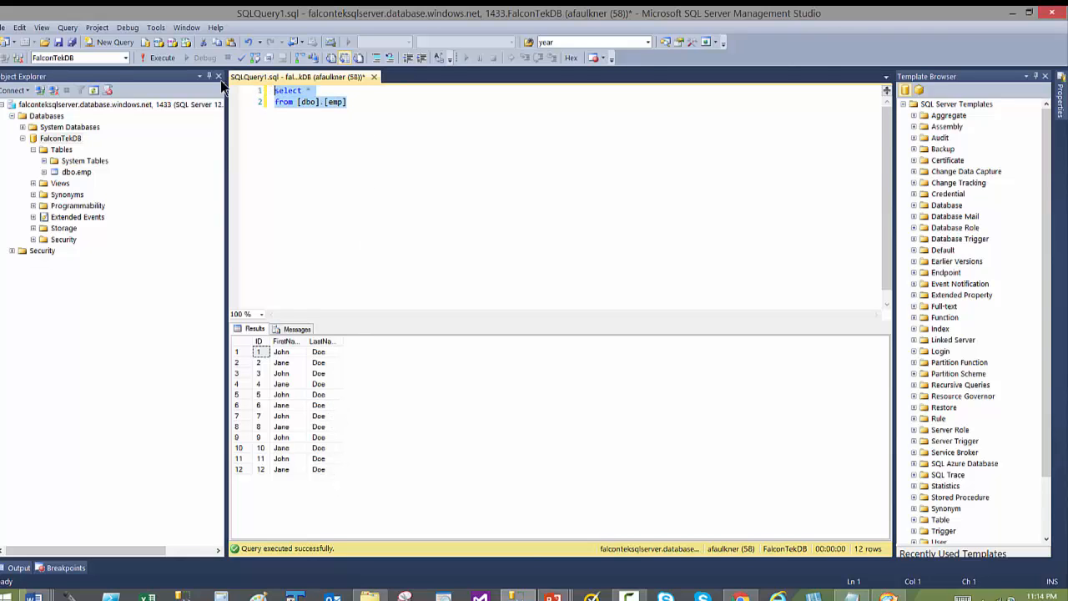
click(165, 57)
Switch back to the Azure portal and close the activity run details and EmpSQLTable's 8:00 PM slice
click(734, 597)
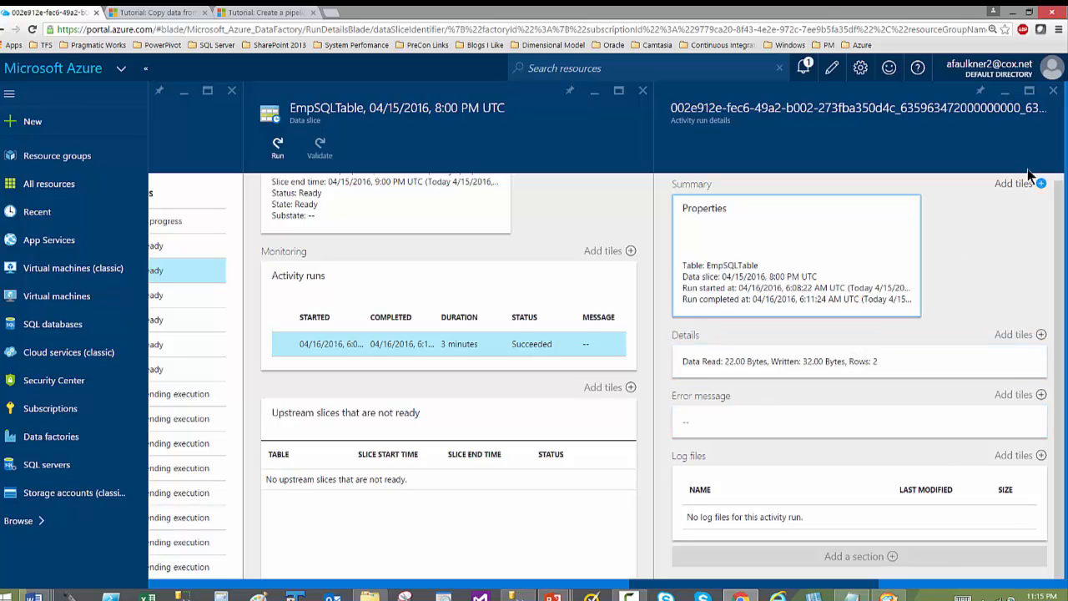
click(1053, 90)
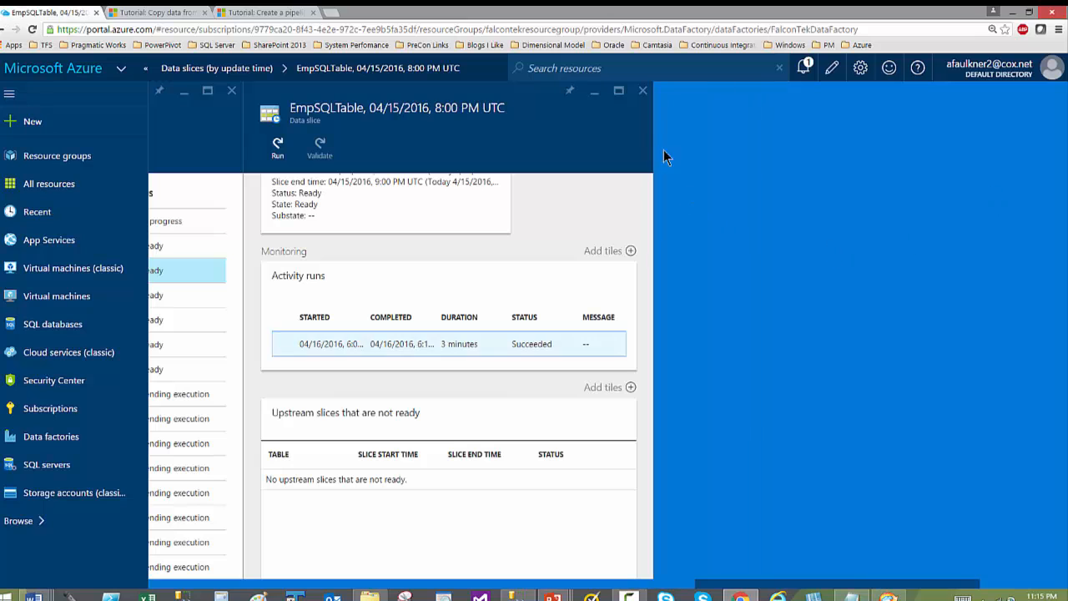
click(644, 91)
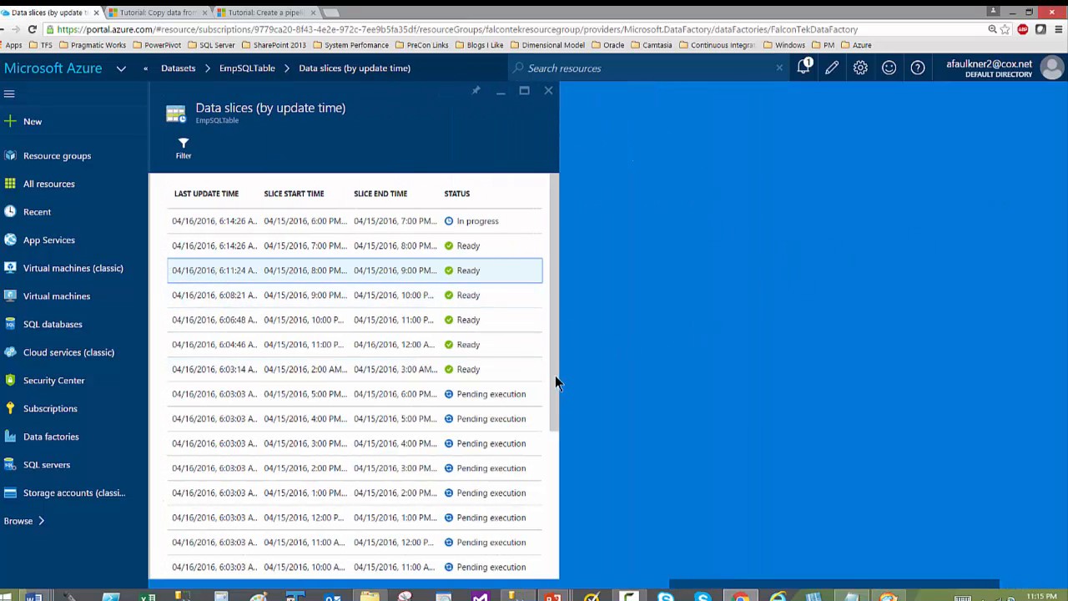
Review EmpSQLTable's updated data slices, then open the in-progress 6:00 PM slice and check its activity runs
scroll(555, 375, down, 2)
drag(561, 465, 572, 322)
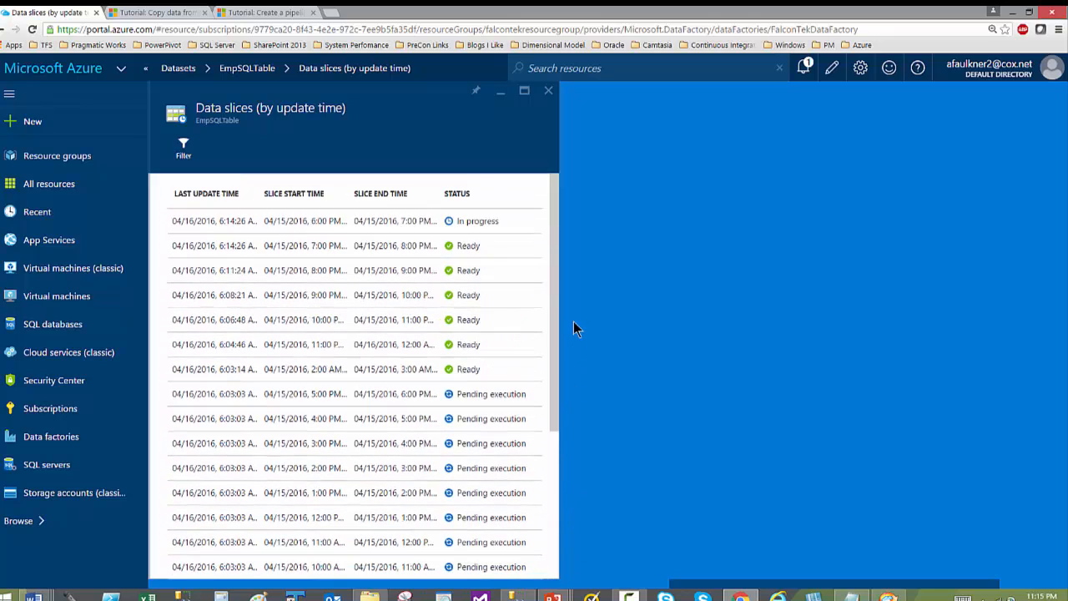
click(450, 223)
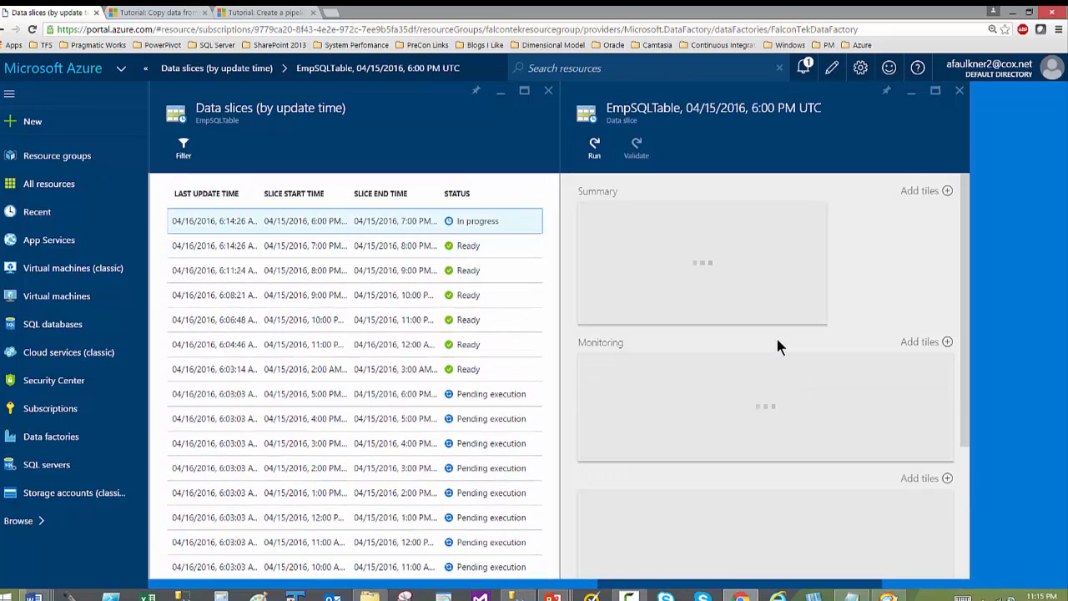
scroll(965, 309, down, 3)
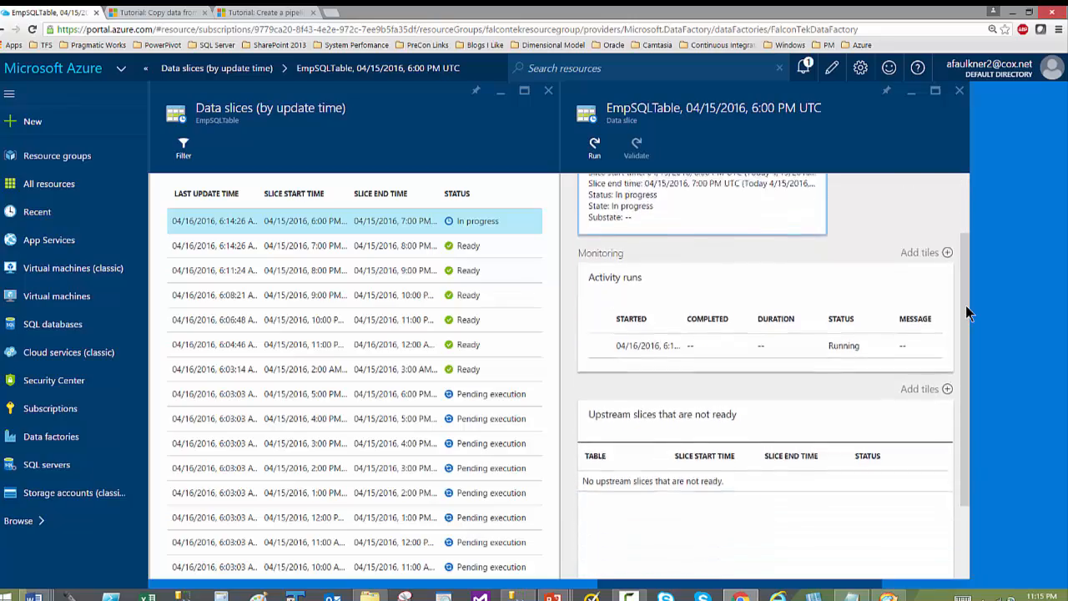